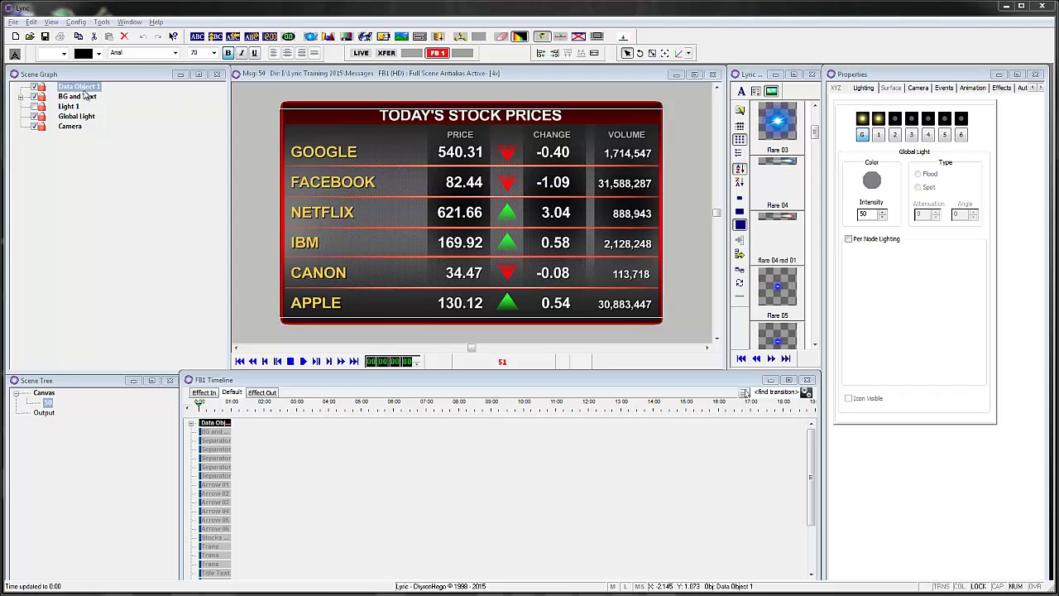
Step: Open the Stocks Text 2D Text Template and move to Google's Stock Change 01 field
left_click(21, 97)
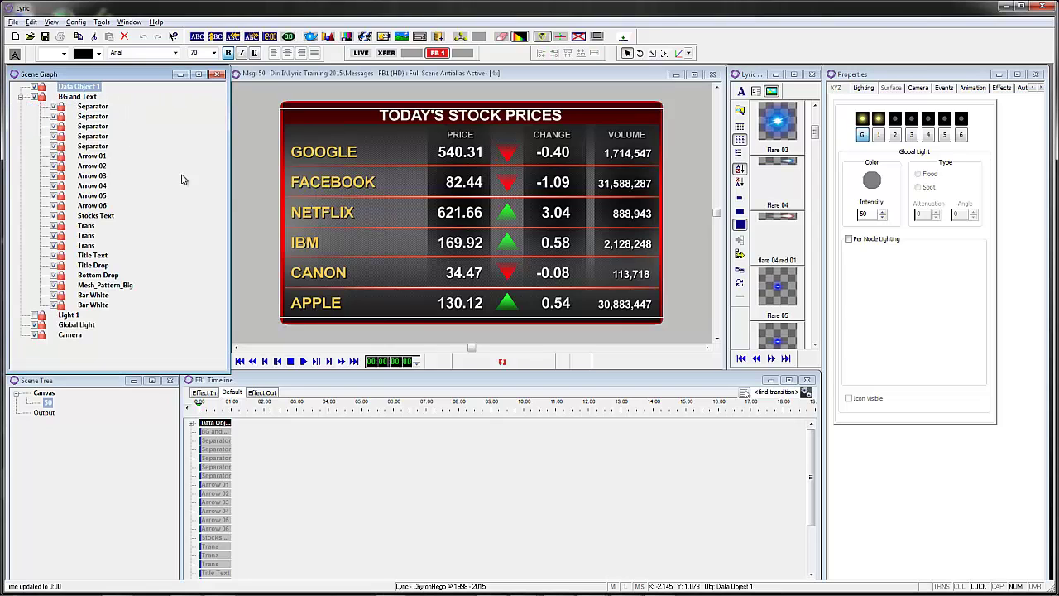
left_click(95, 217)
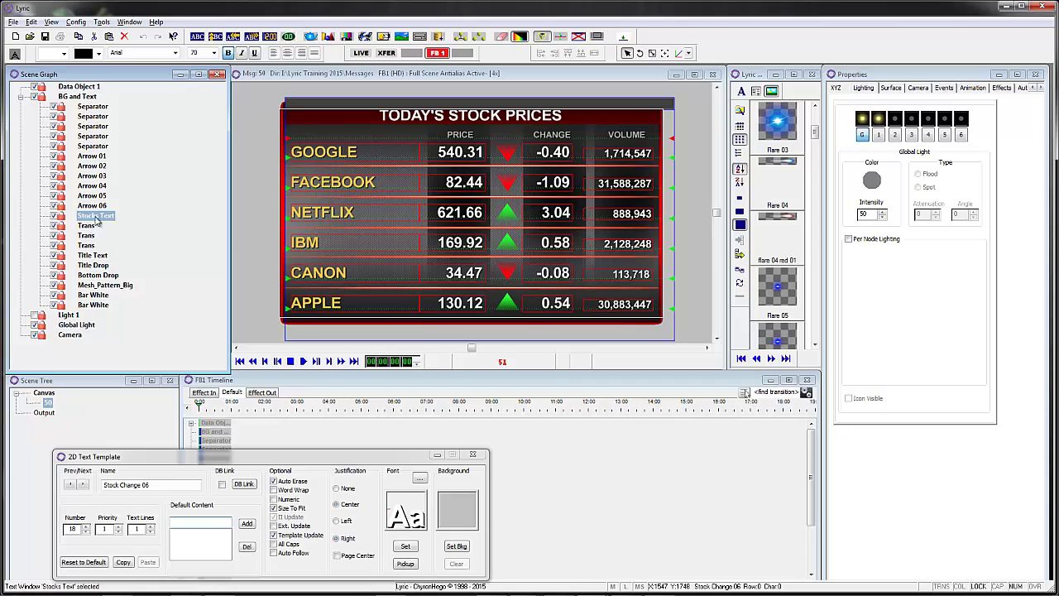
left_click(307, 76)
key("Up")
key("Up")
key("Up")
key("Up")
key("Up")
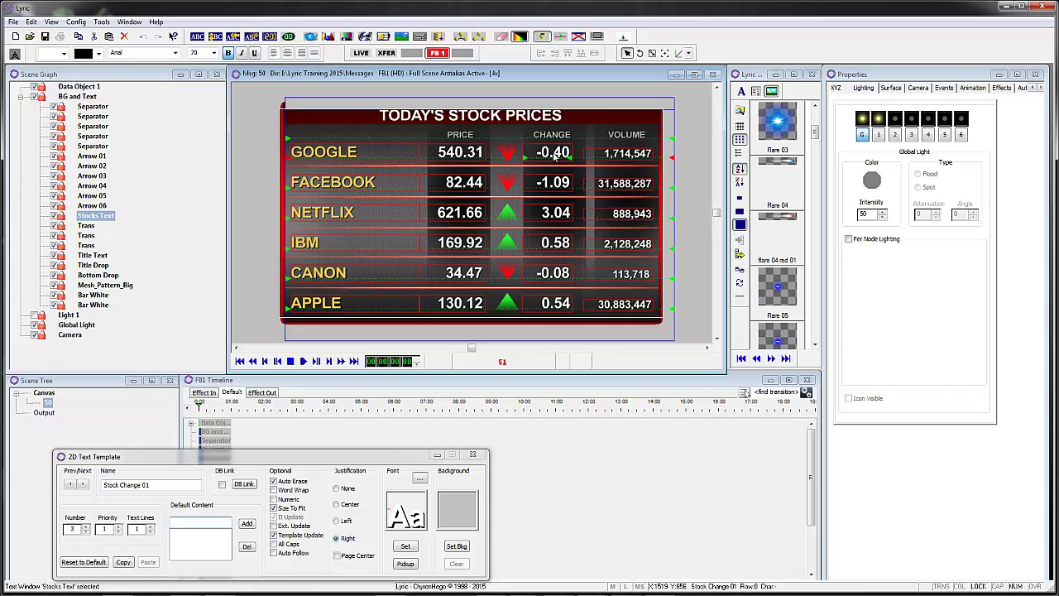
right_click(555, 158)
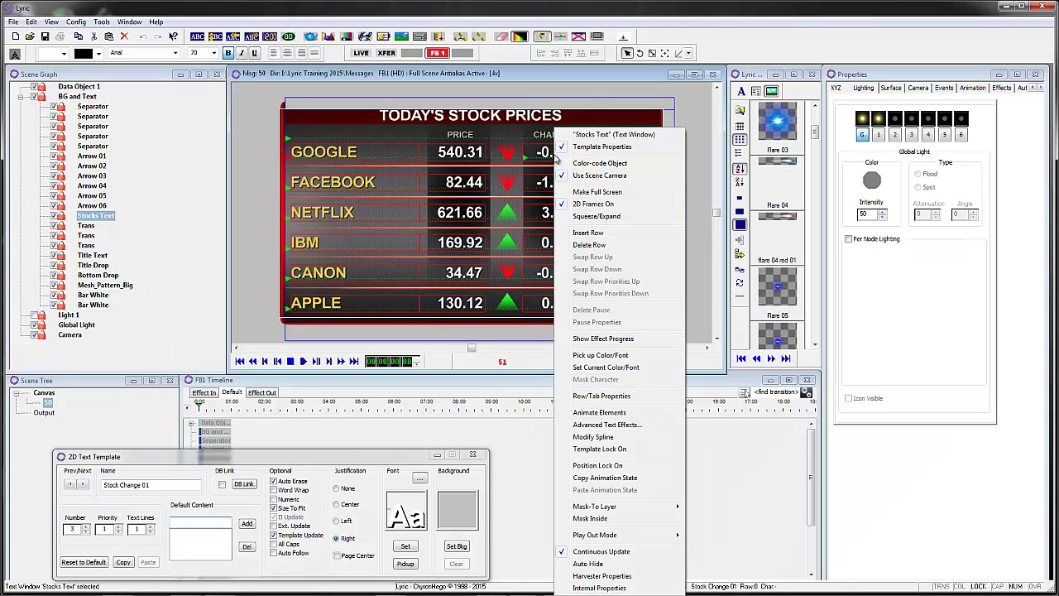
left_click(601, 588)
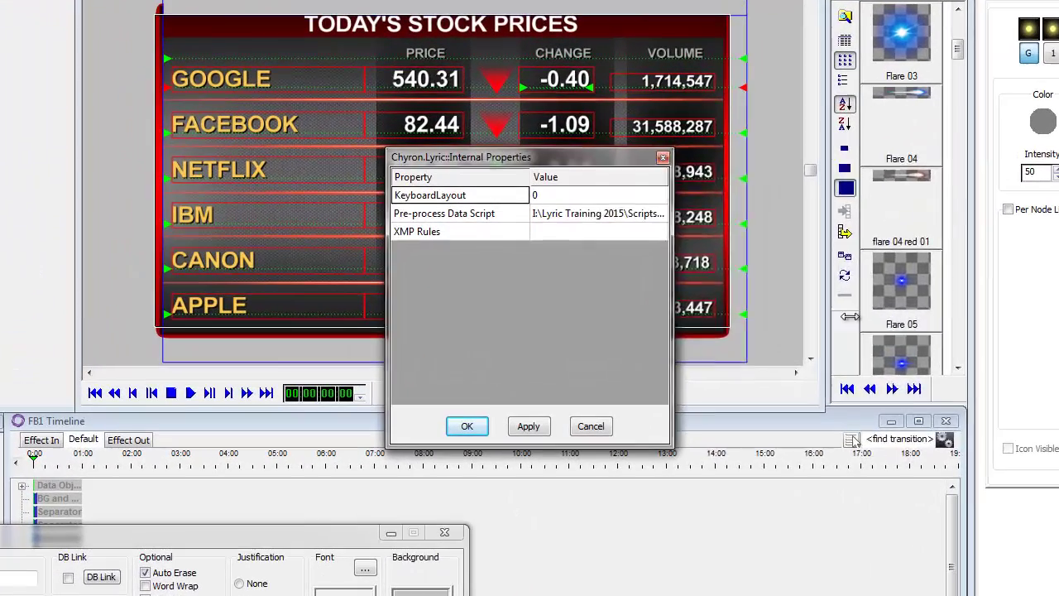
left_click_drag(850, 316, 948, 316)
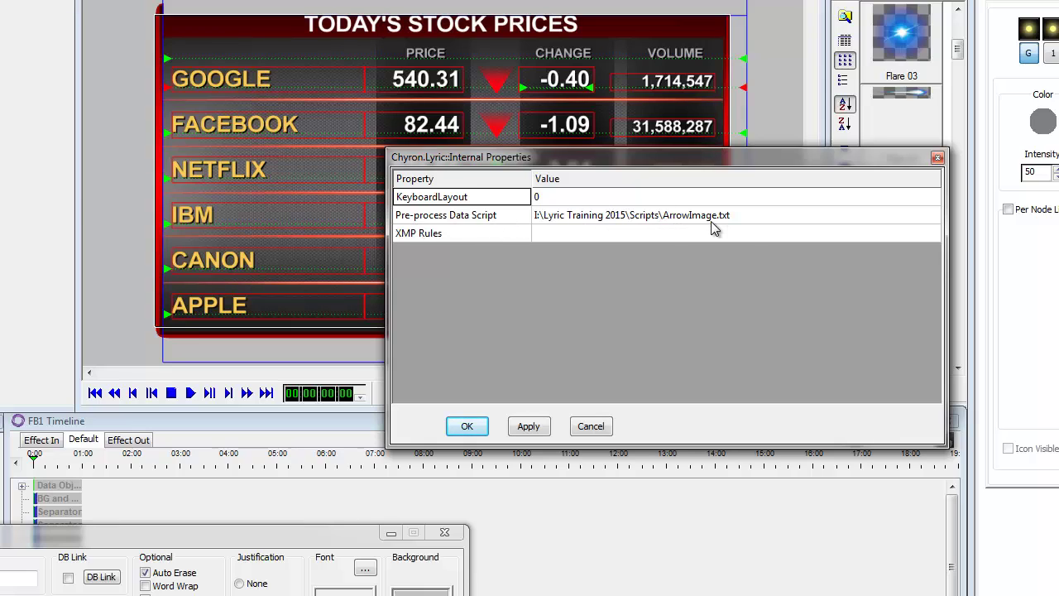
left_click(749, 217)
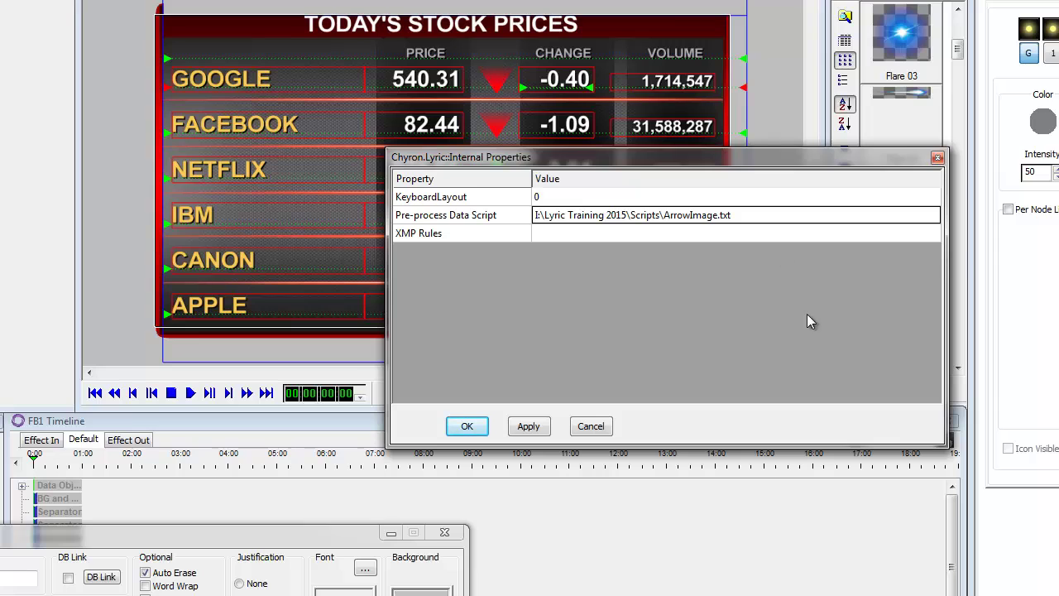
left_click_drag(819, 157, 397, 245)
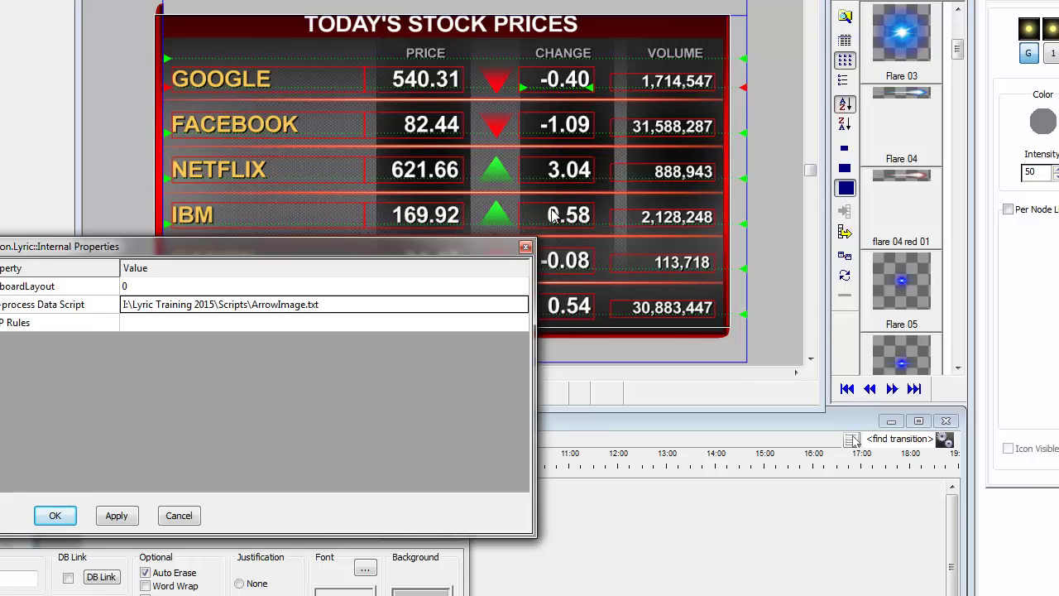
left_click(525, 248)
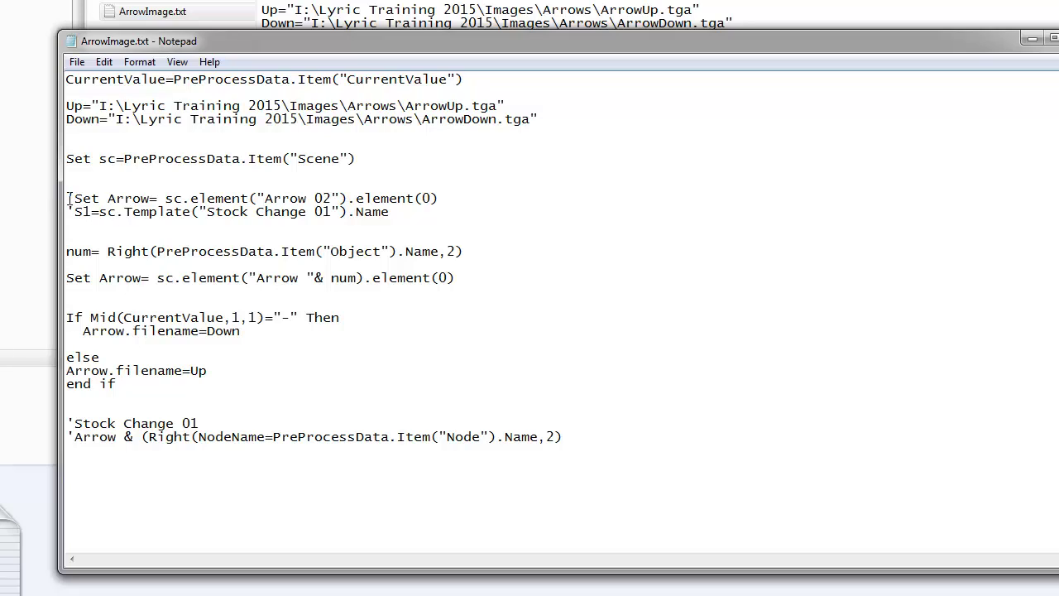
left_click_drag(68, 198, 425, 218)
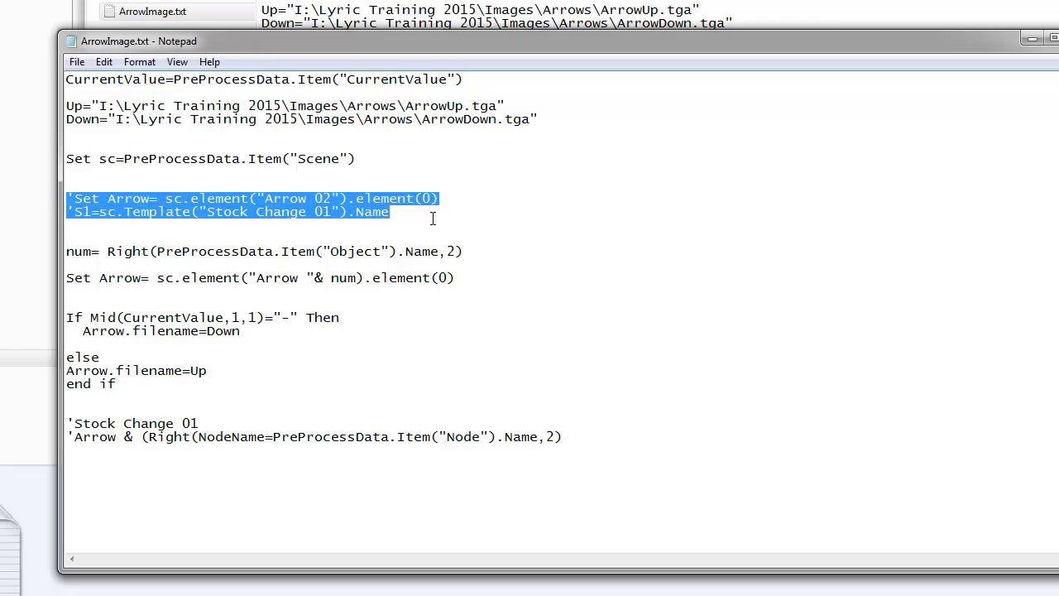
left_click_drag(69, 422, 580, 447)
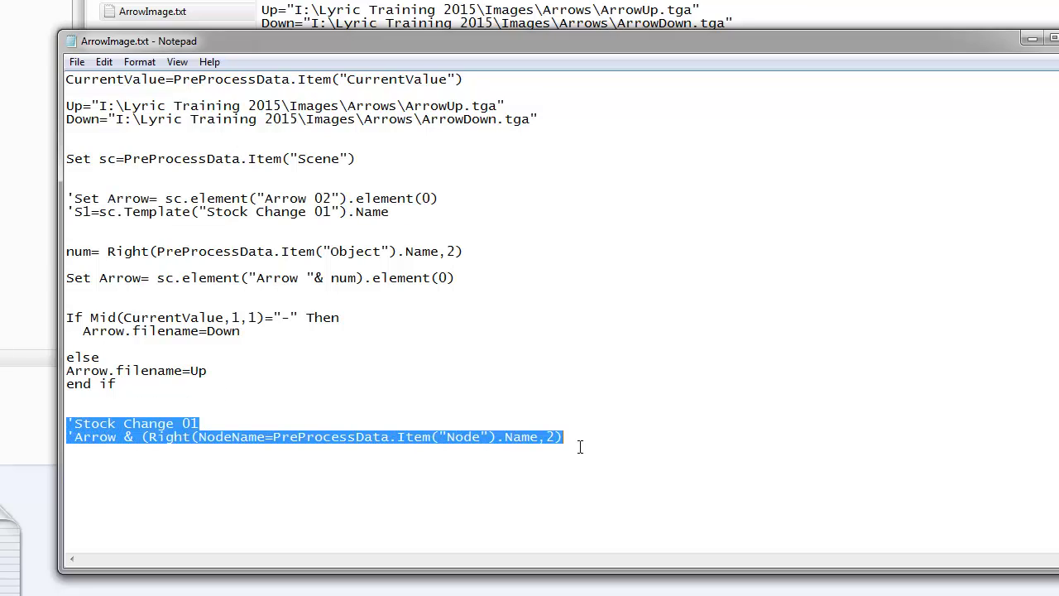
left_click(103, 212)
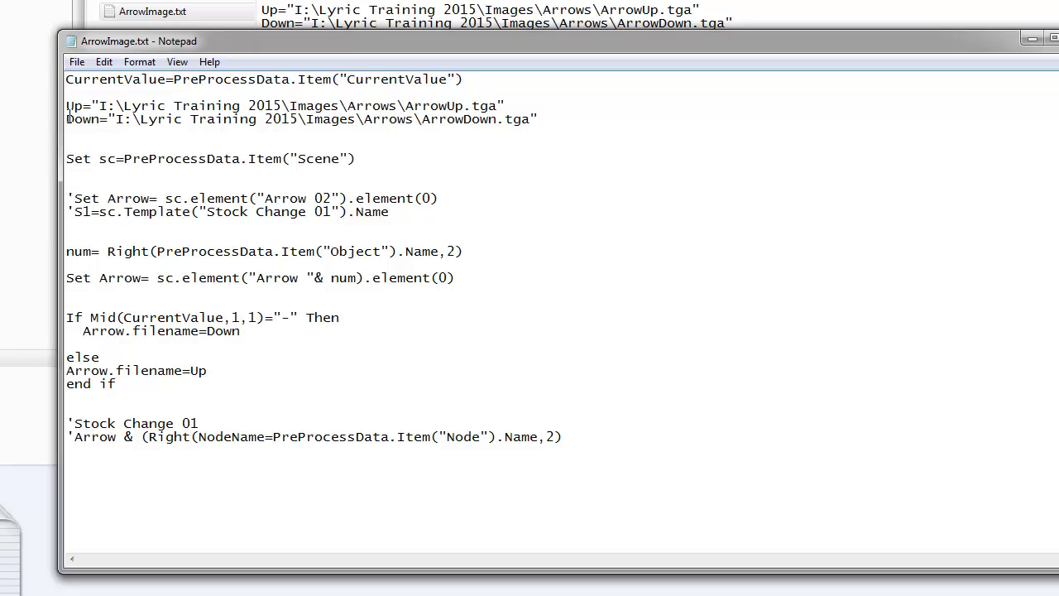
left_click_drag(65, 118, 536, 121)
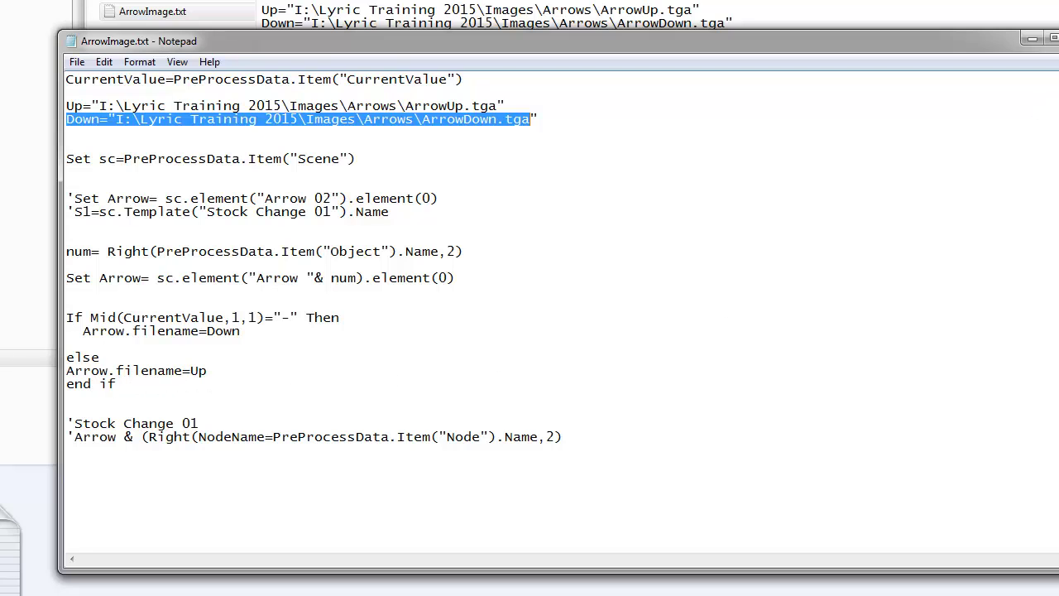
key("alt+F4")
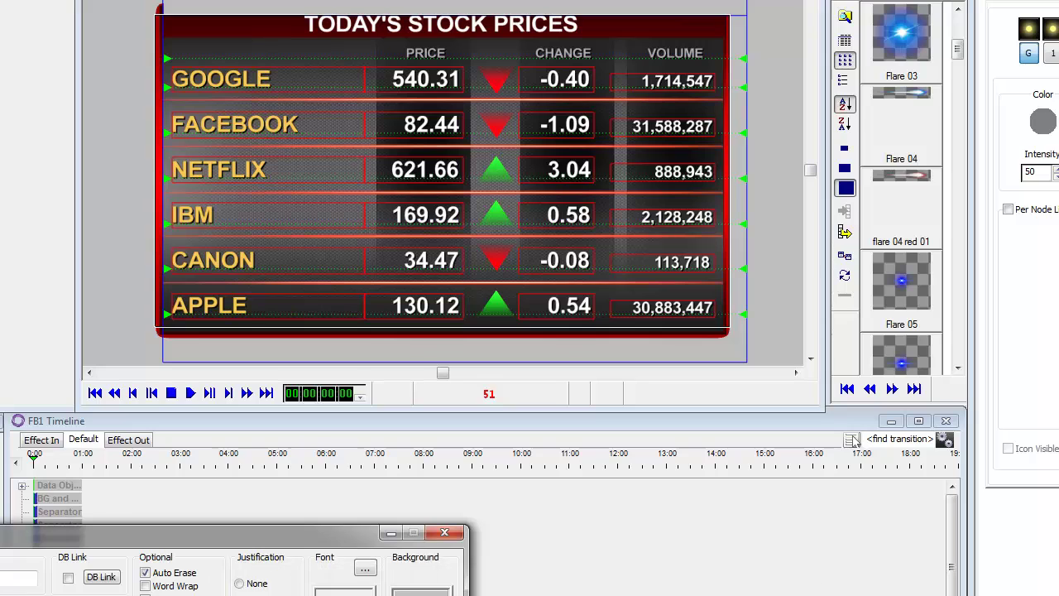
Step: Switch to the Lyric Training 2015 Stock Updates Google Sheet in Chrome
left_click(704, 585)
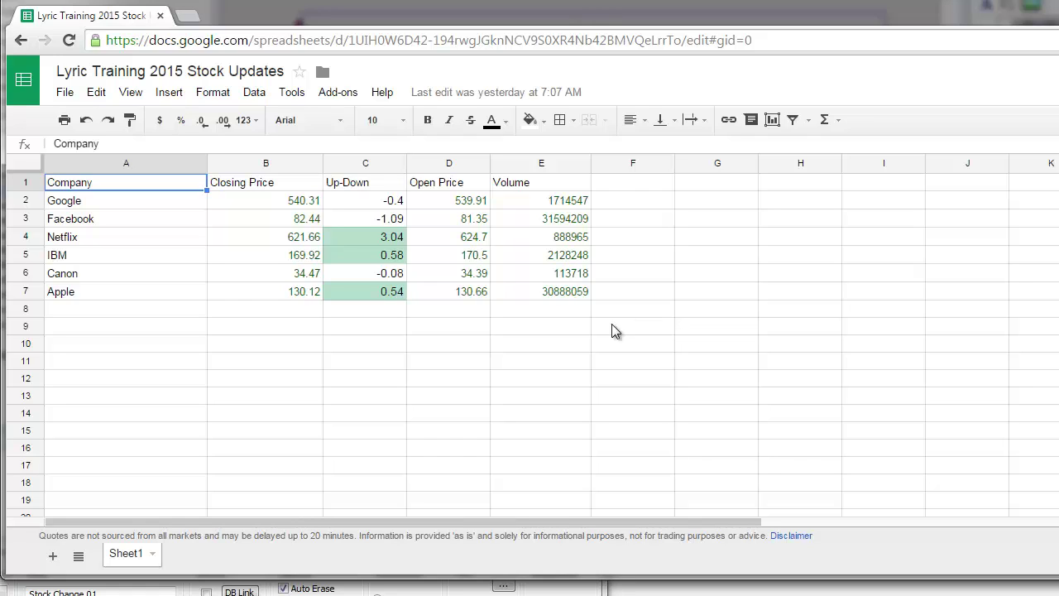
left_click(93, 206)
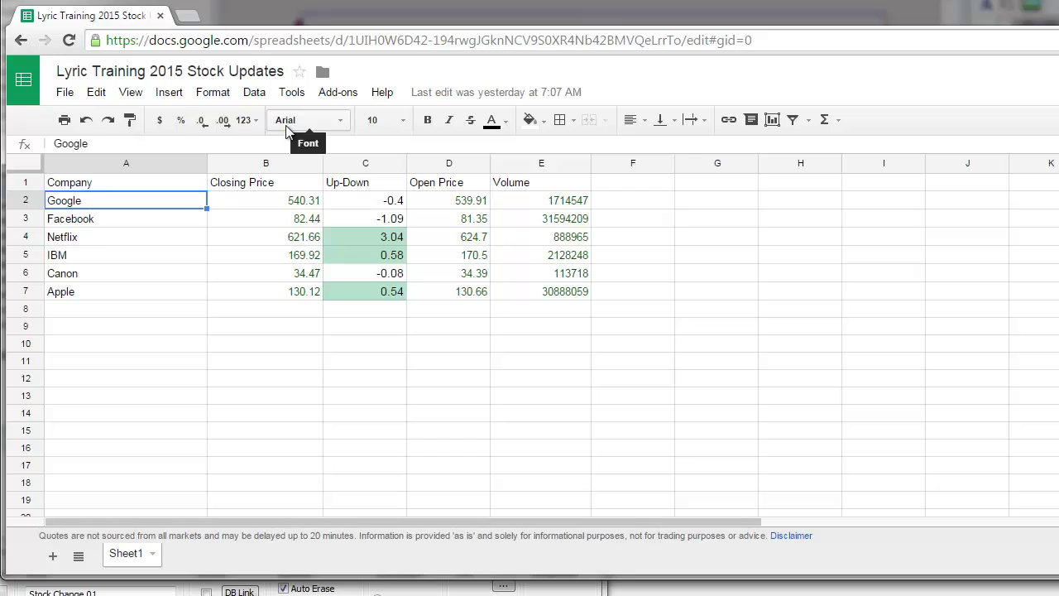
left_click(281, 203)
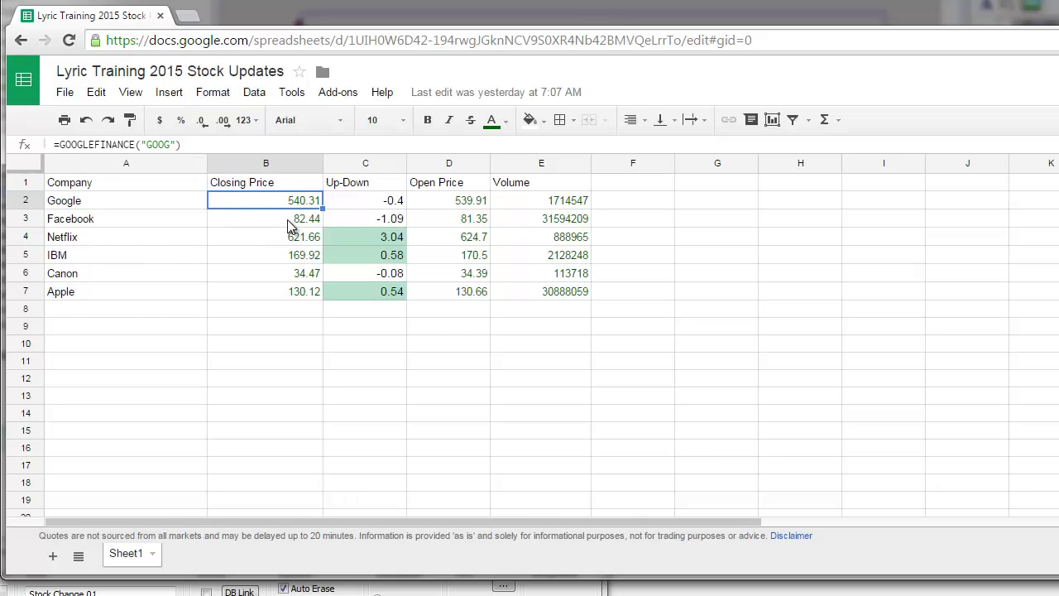
left_click(287, 220)
left_click(284, 206)
left_click(281, 222)
left_click(275, 237)
left_click(274, 253)
left_click(266, 277)
left_click(261, 295)
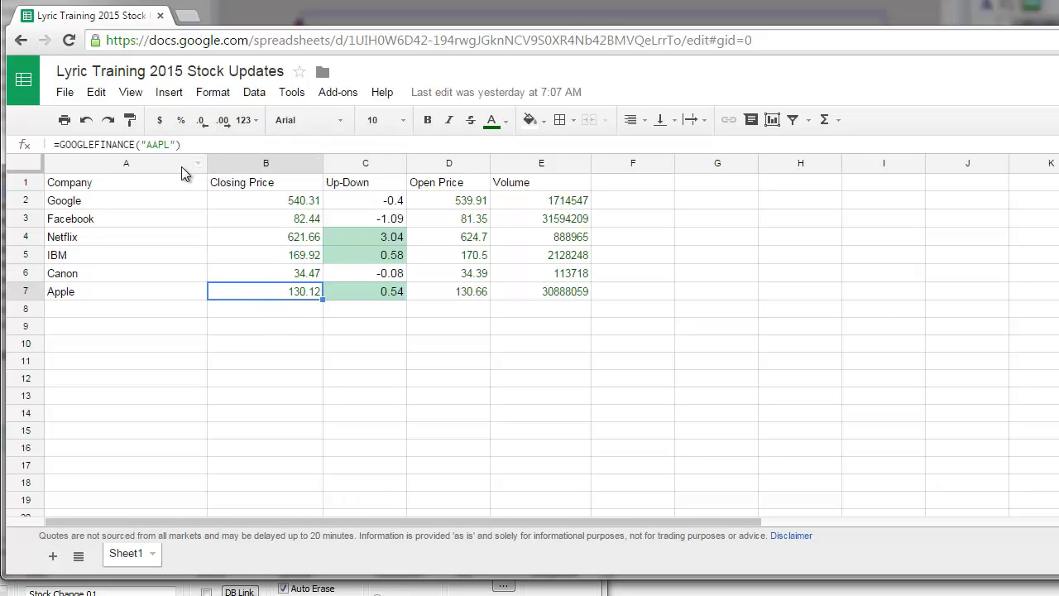
left_click(277, 208)
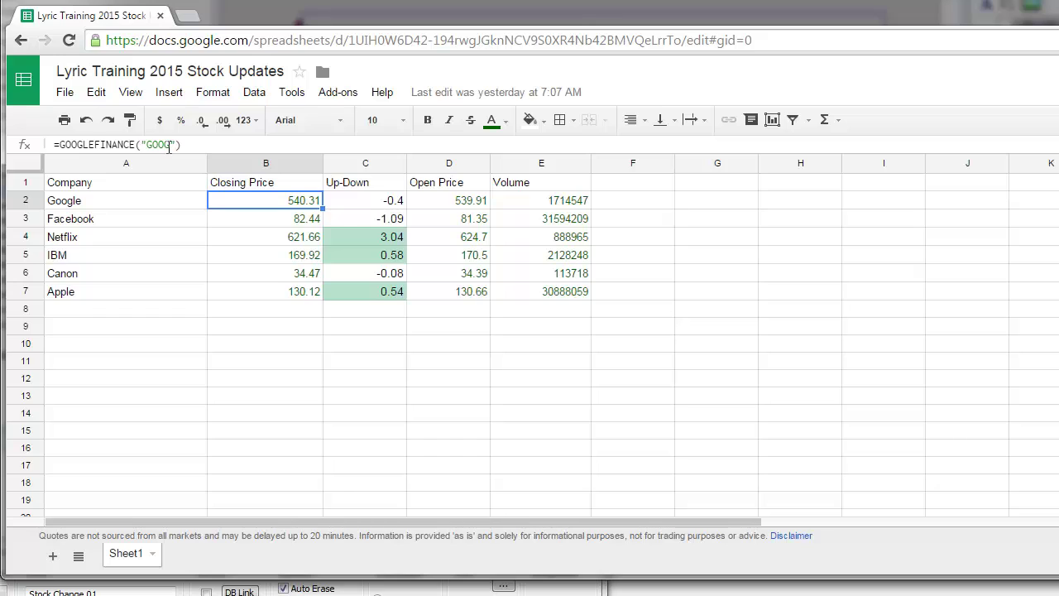
left_click(292, 225)
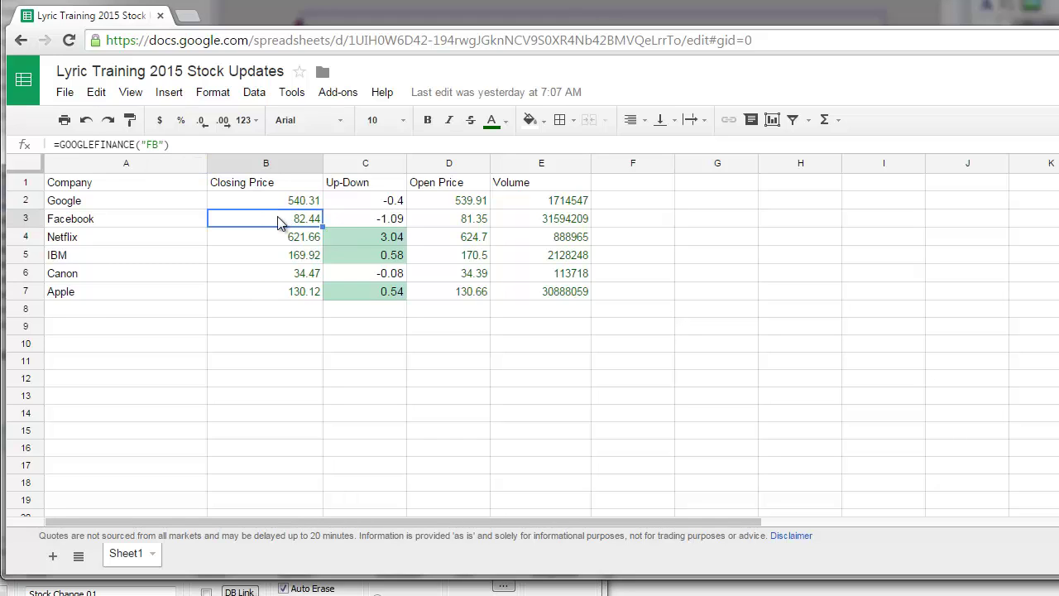
left_click(287, 240)
left_click(283, 259)
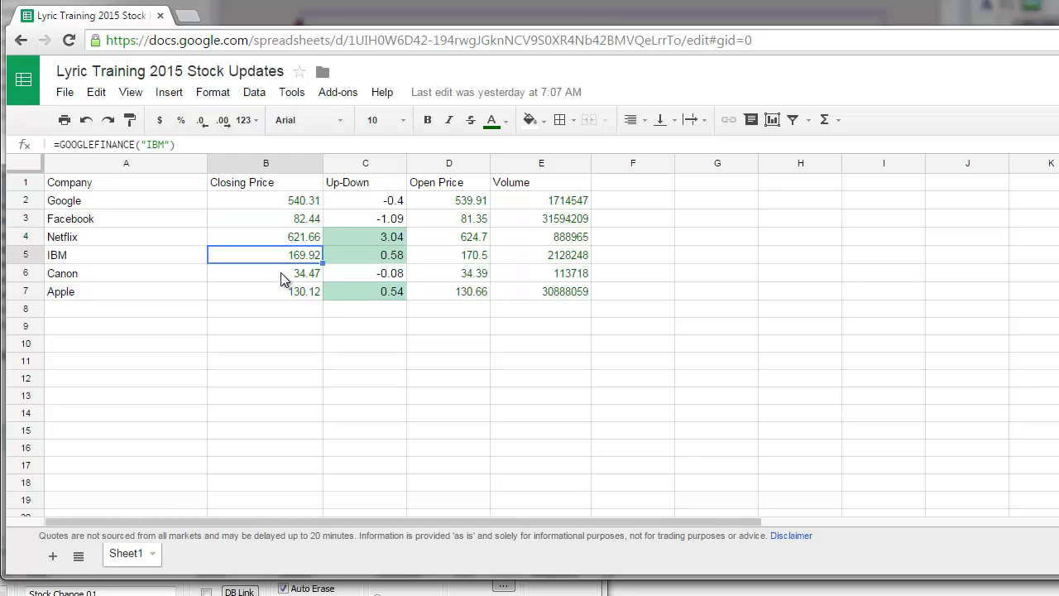
left_click(282, 274)
left_click(280, 290)
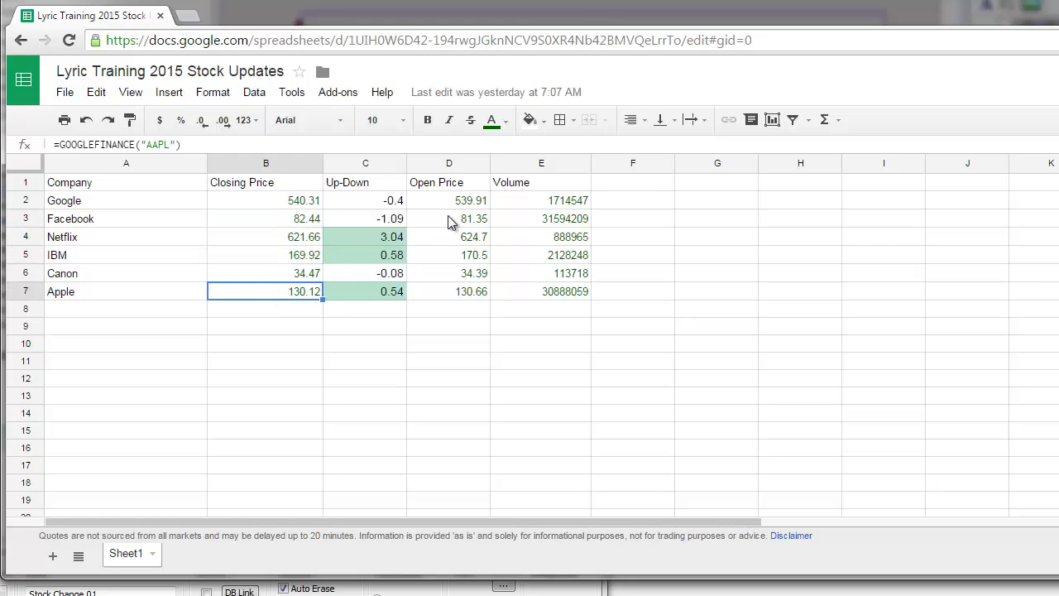
left_click(381, 201)
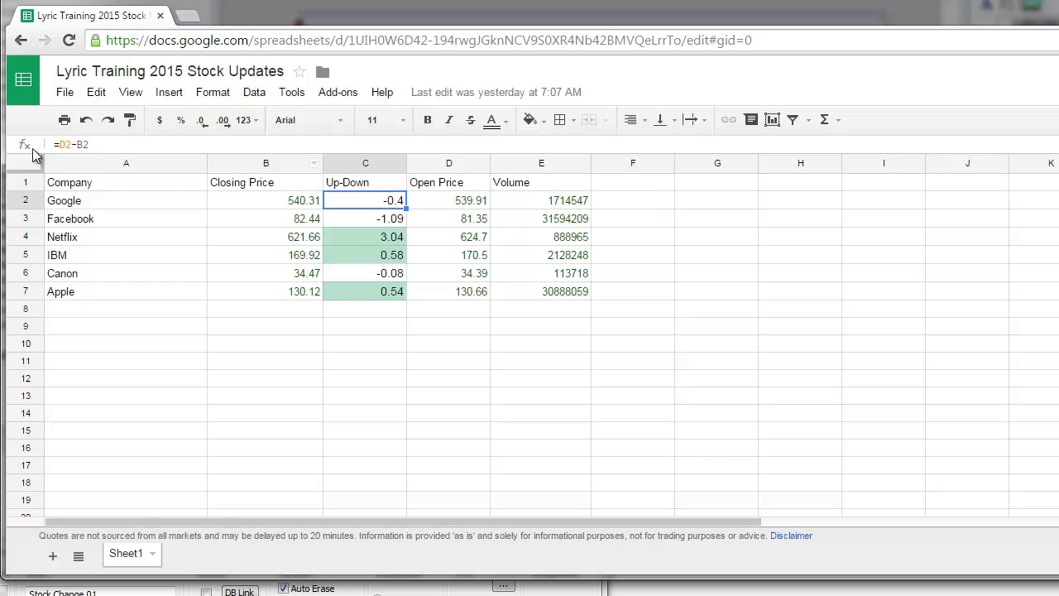
left_click(282, 203)
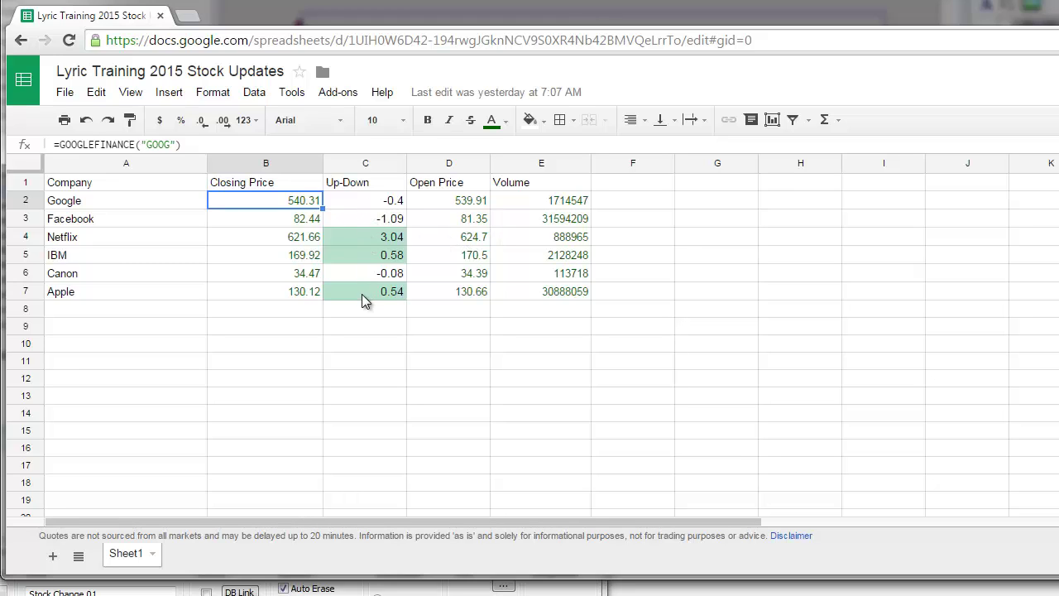
left_click(453, 207)
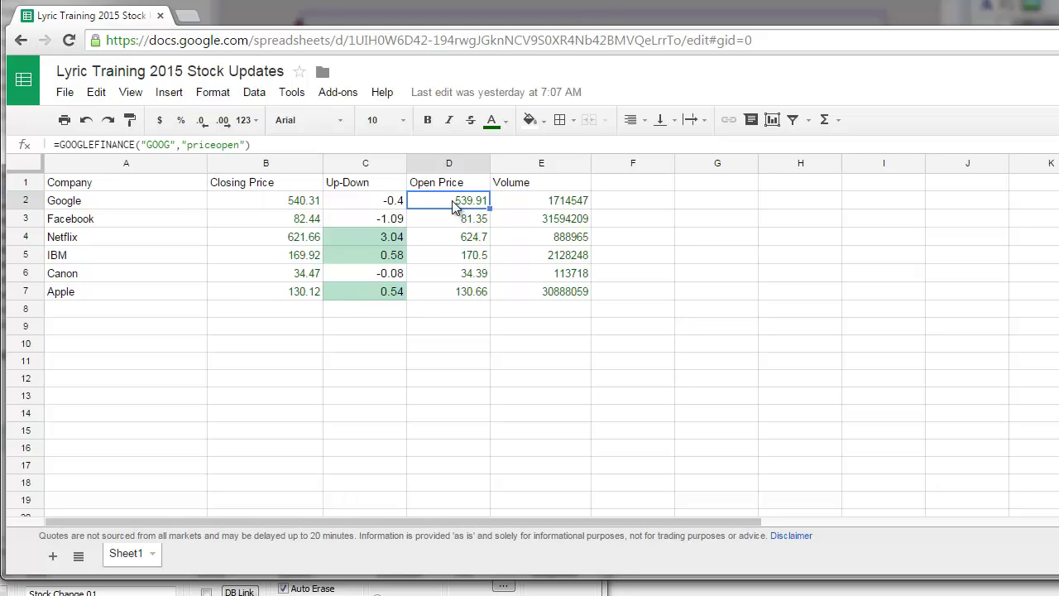
left_click(267, 207)
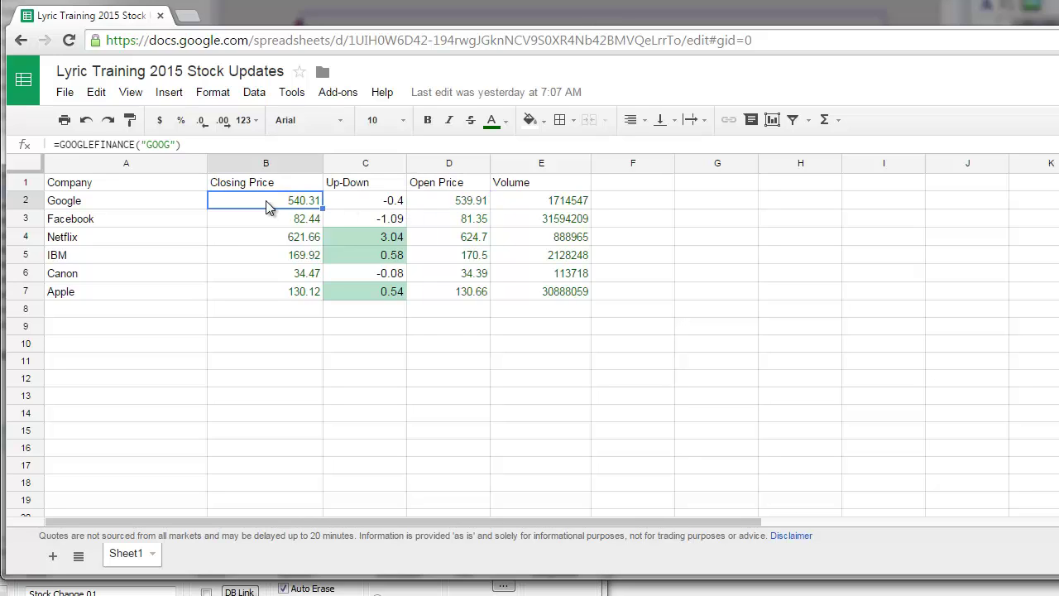
left_click(451, 207)
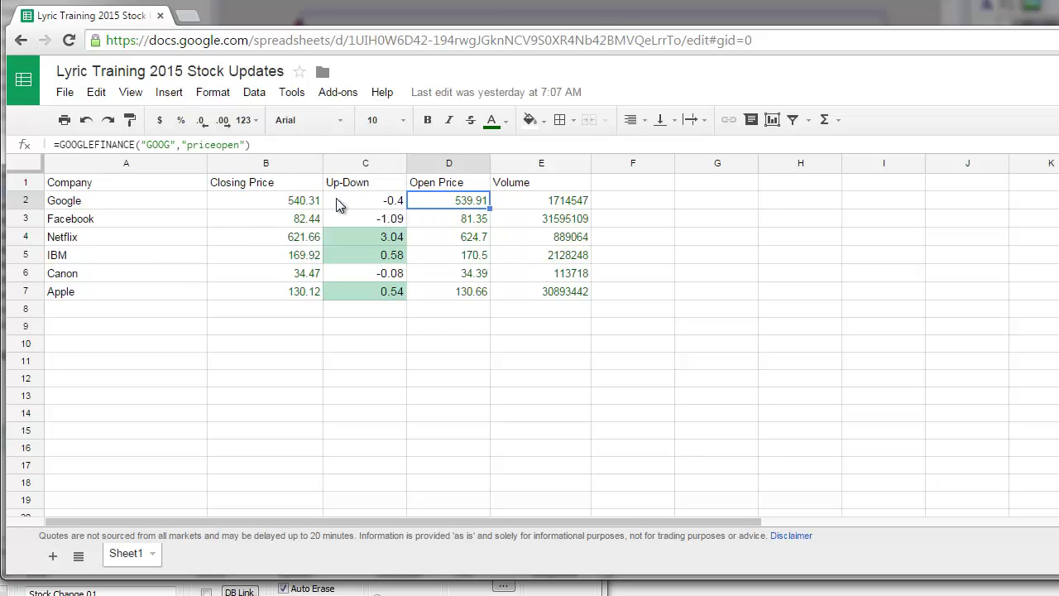
left_click(359, 207)
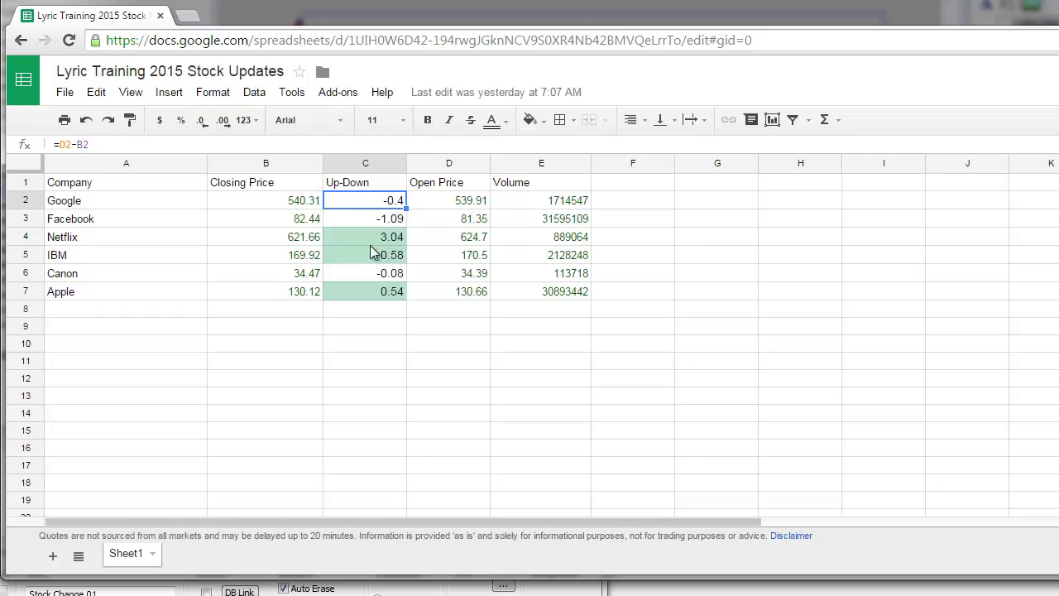
left_click(569, 203)
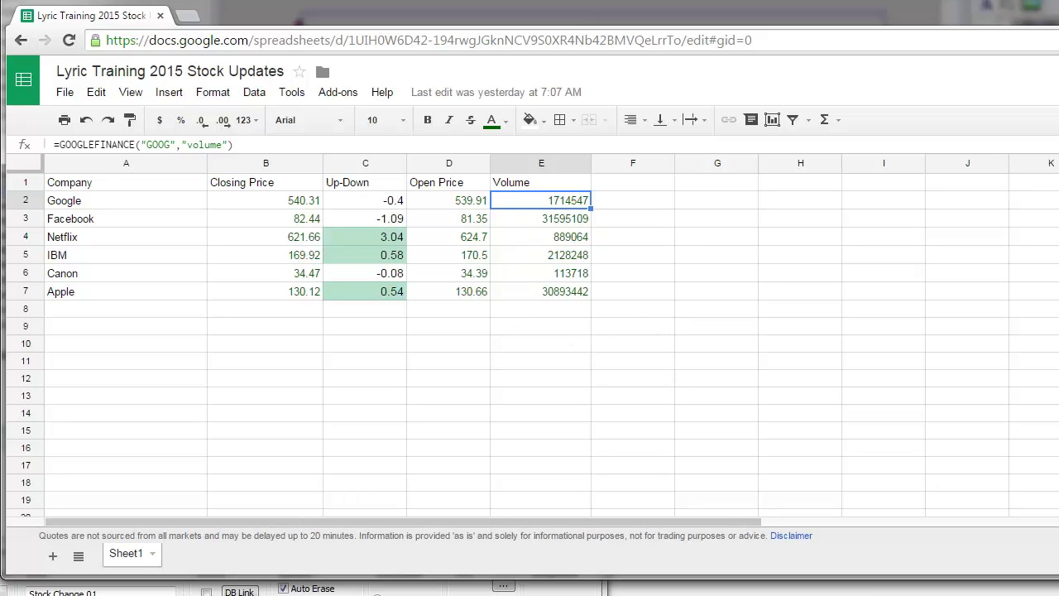
Step: Return to Lyric and open the data object's Data Object Properties
key("alt+Tab")
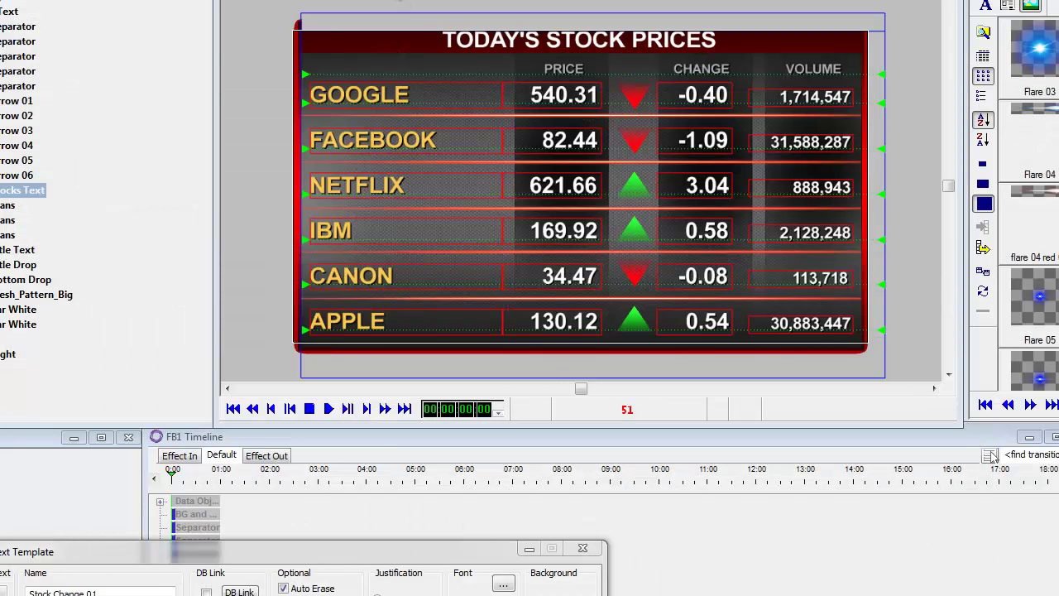
left_click(14, 3)
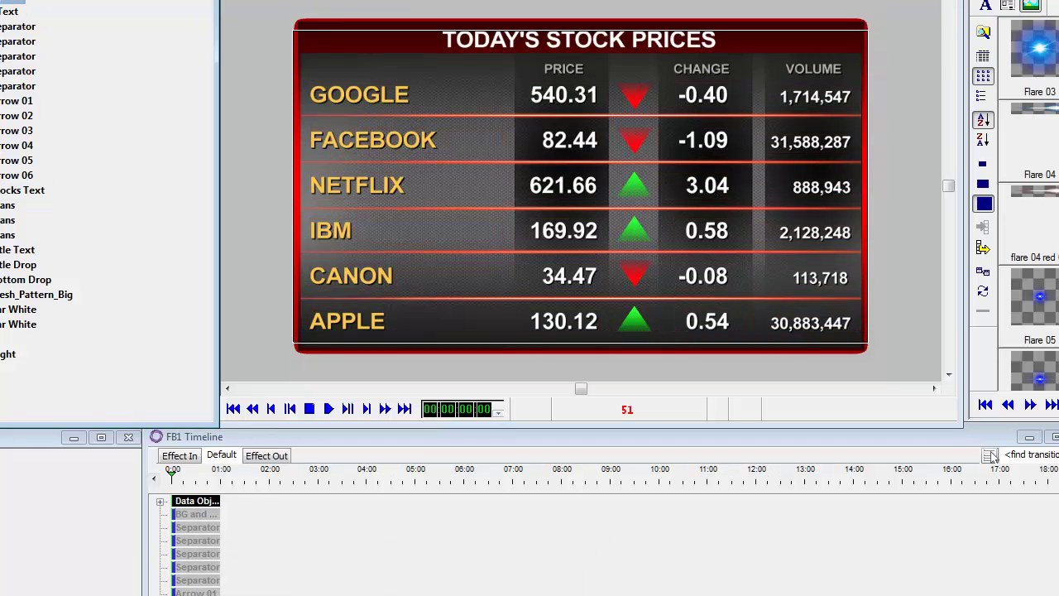
right_click(13, 3)
left_click(66, 26)
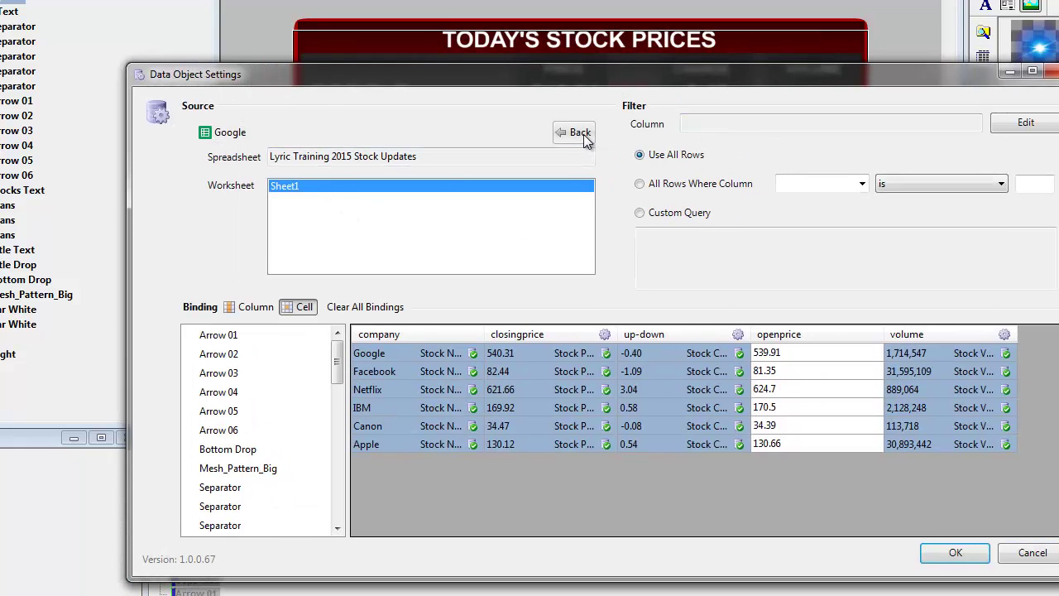
Step: Review the Google source, Lyric Training 2015 Stock Updates, and cancel without changes
left_click(580, 134)
left_click(291, 199)
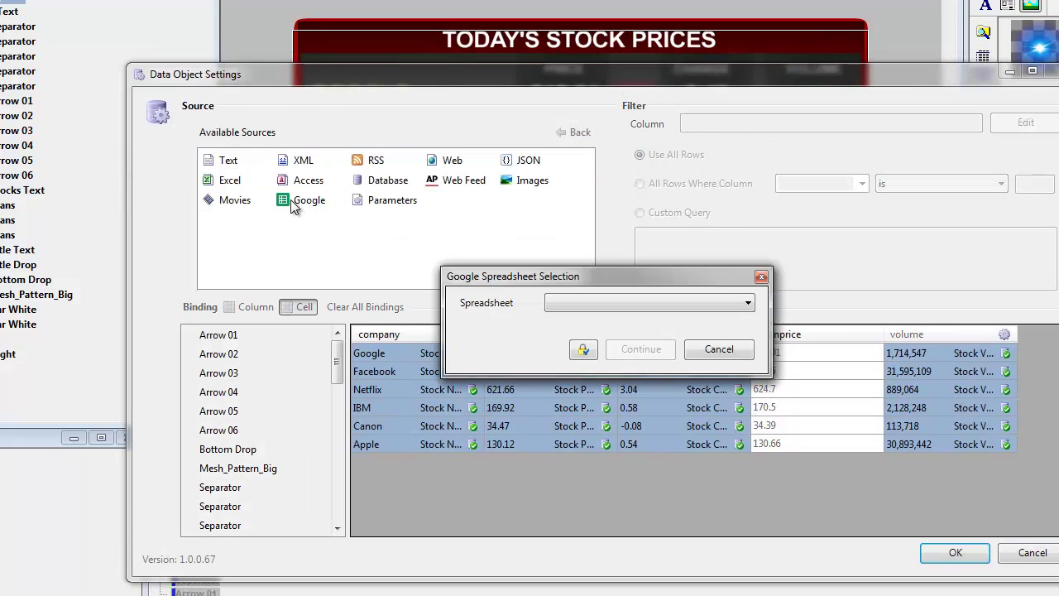
left_click(749, 303)
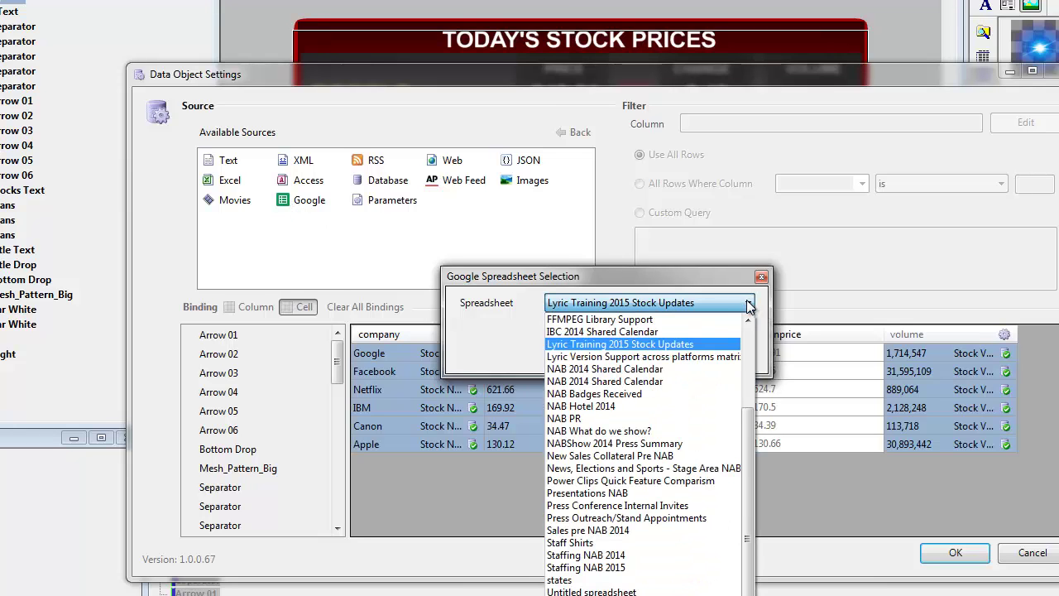
left_click(794, 343)
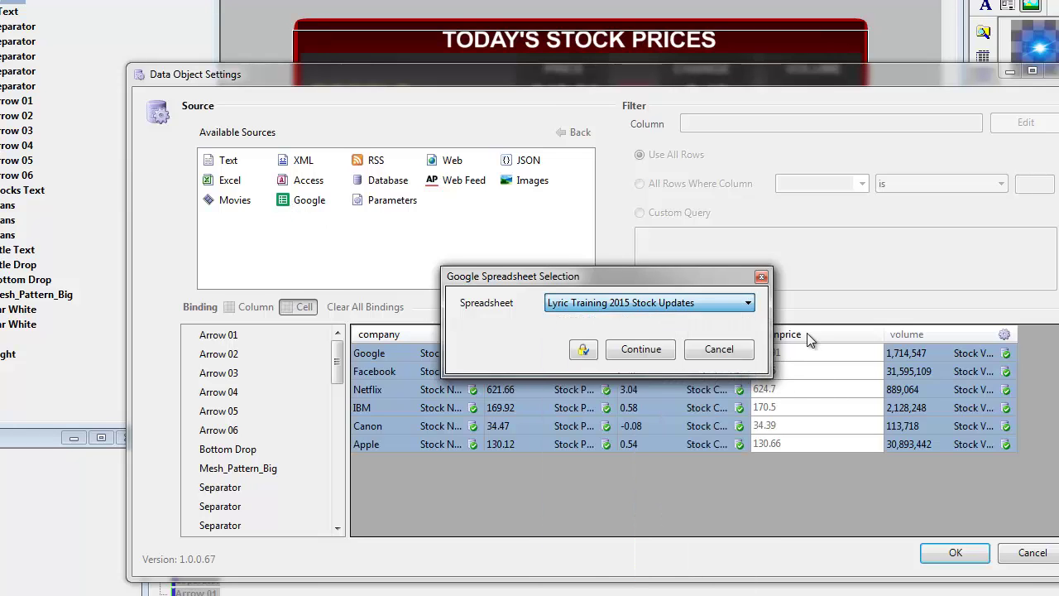
left_click(729, 349)
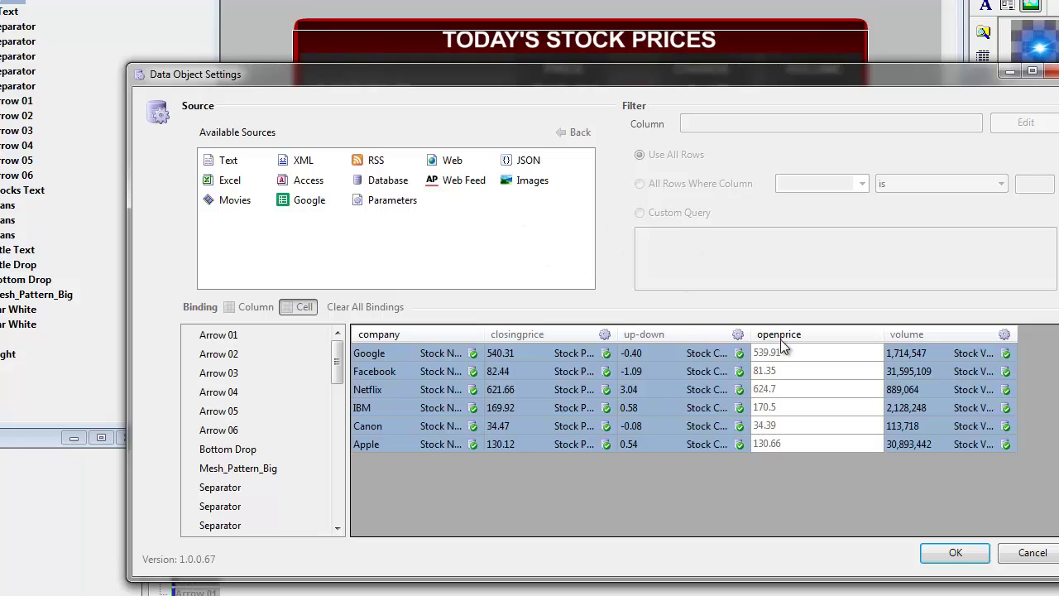
left_click(1050, 554)
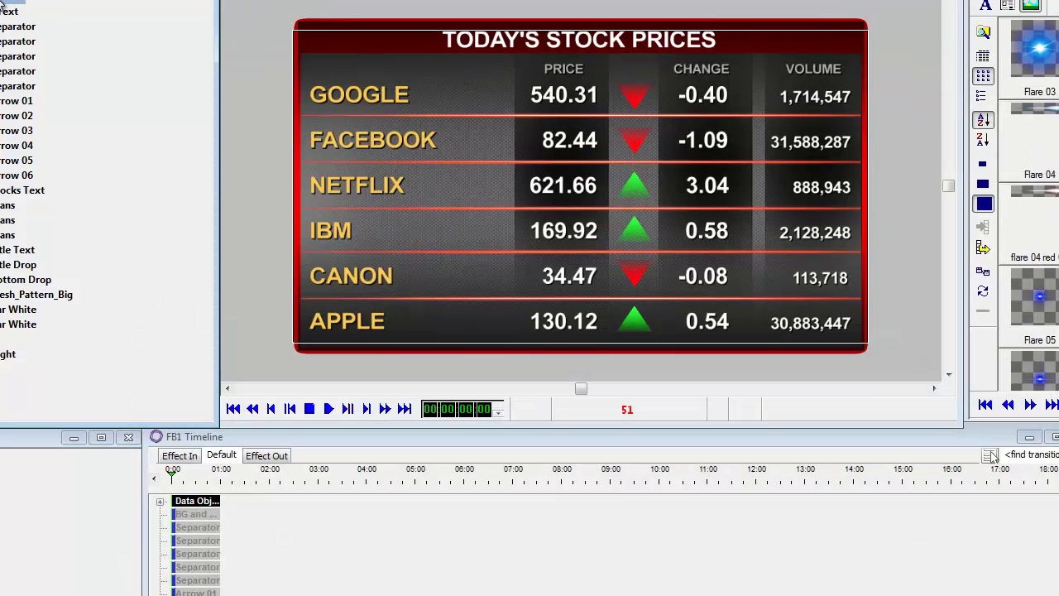
Step: Reopen Data Object Properties in Cell binding mode and enlarge the dialog
right_click(2, 7)
left_click(66, 24)
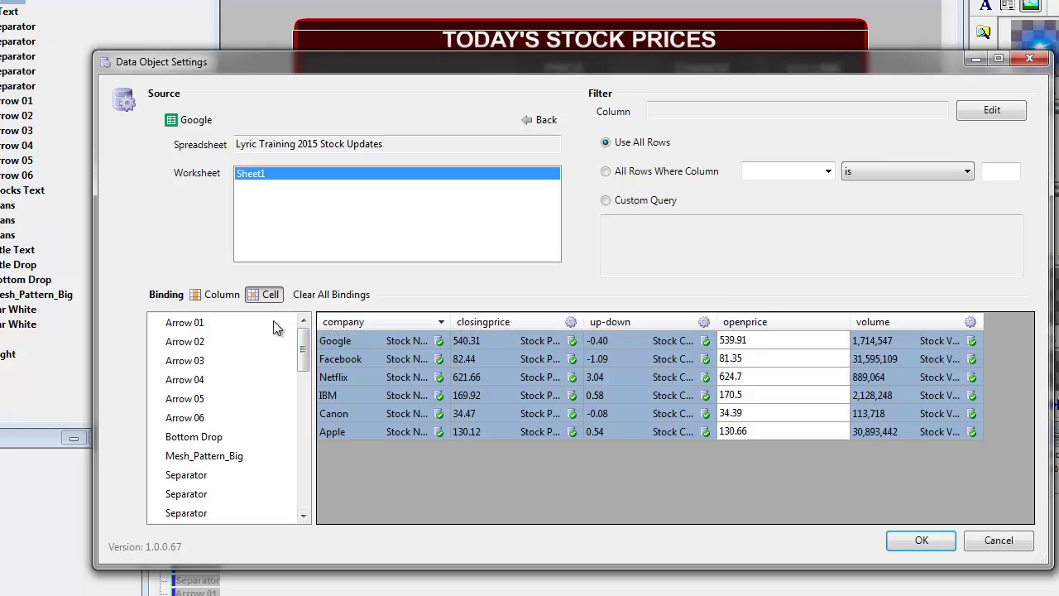
left_click(267, 296)
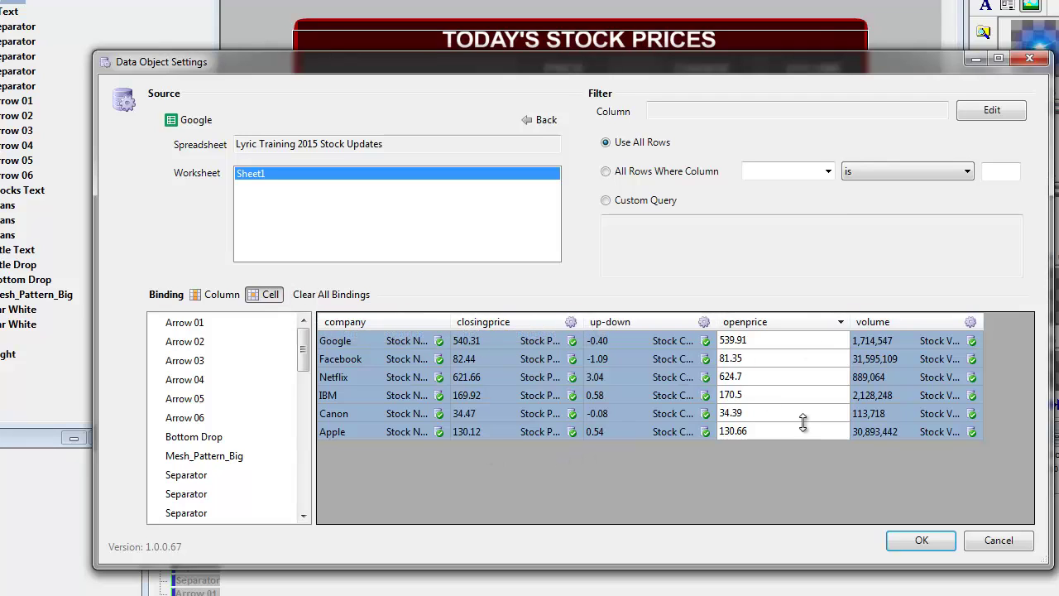
left_click_drag(1042, 566, 1058, 595)
scroll(249, 393, "down", 3)
Step: Bind Stock Change 01 to Google's up-down cell showing -0.40
left_click(207, 404)
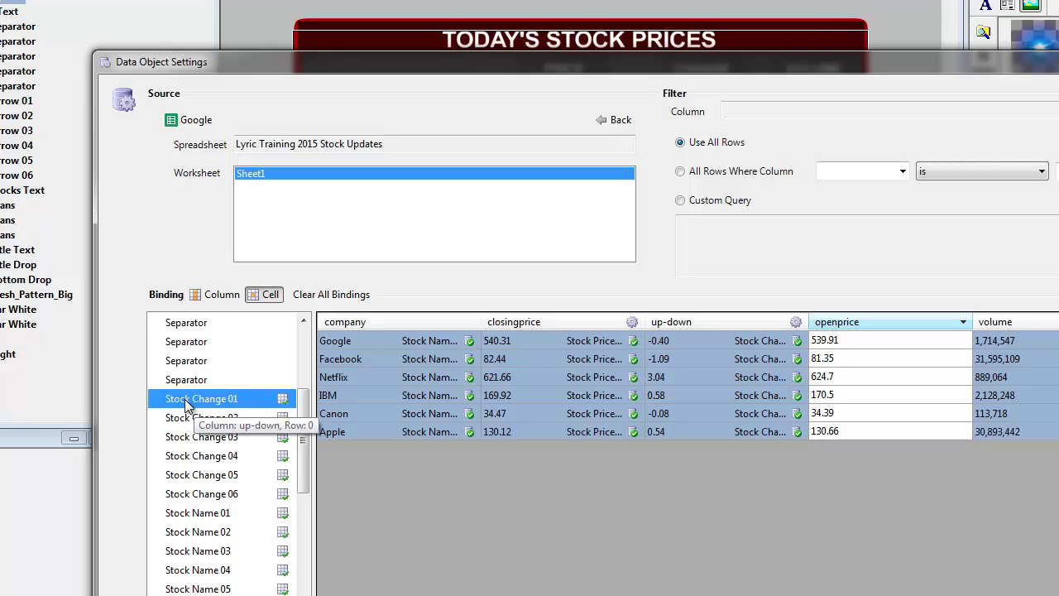
left_click(735, 343)
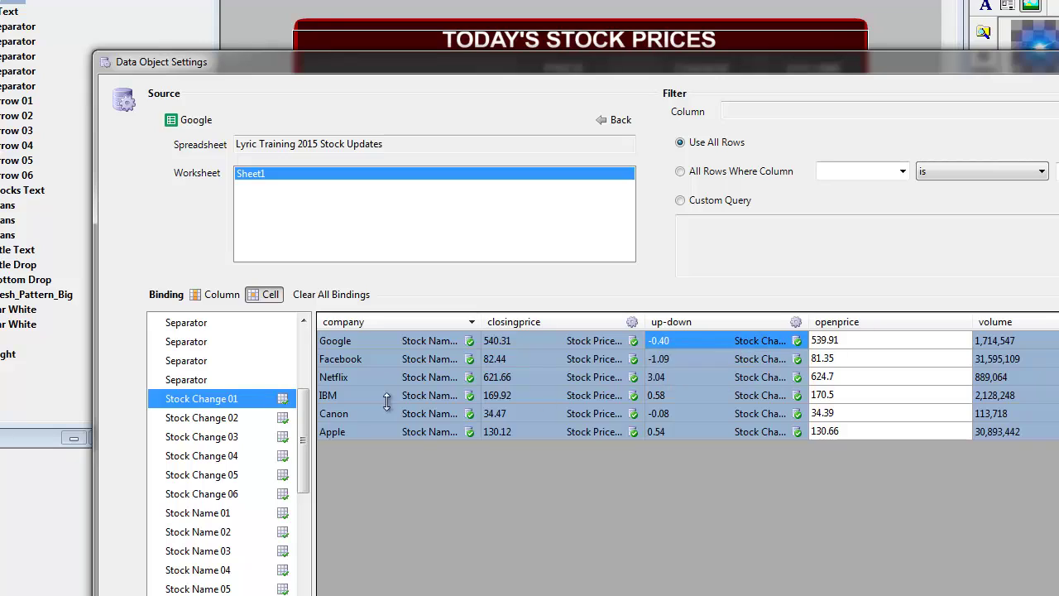
left_click_drag(214, 403, 767, 343)
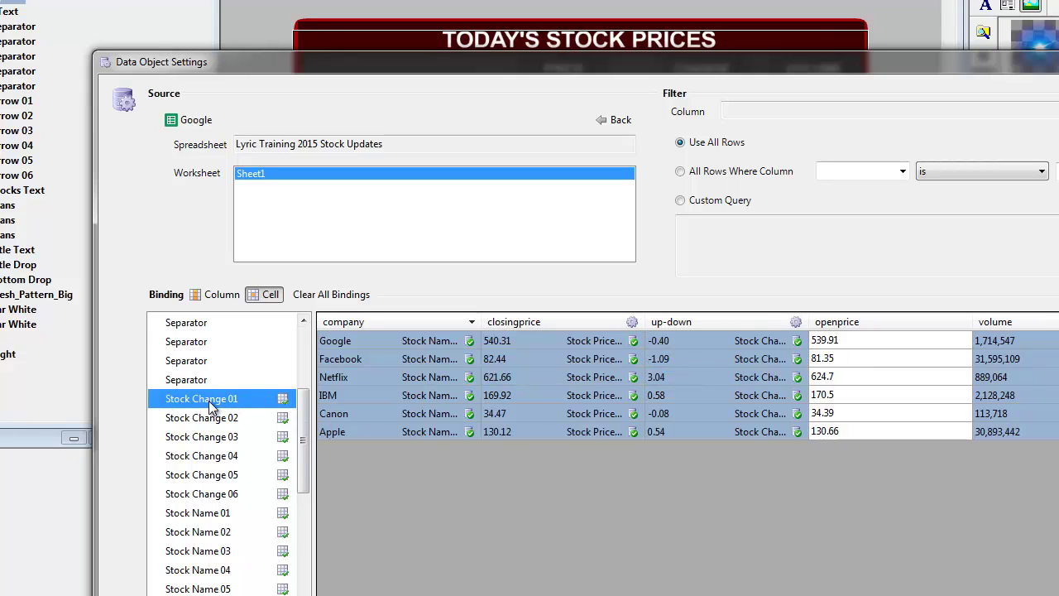
left_click_drag(198, 402, 910, 345)
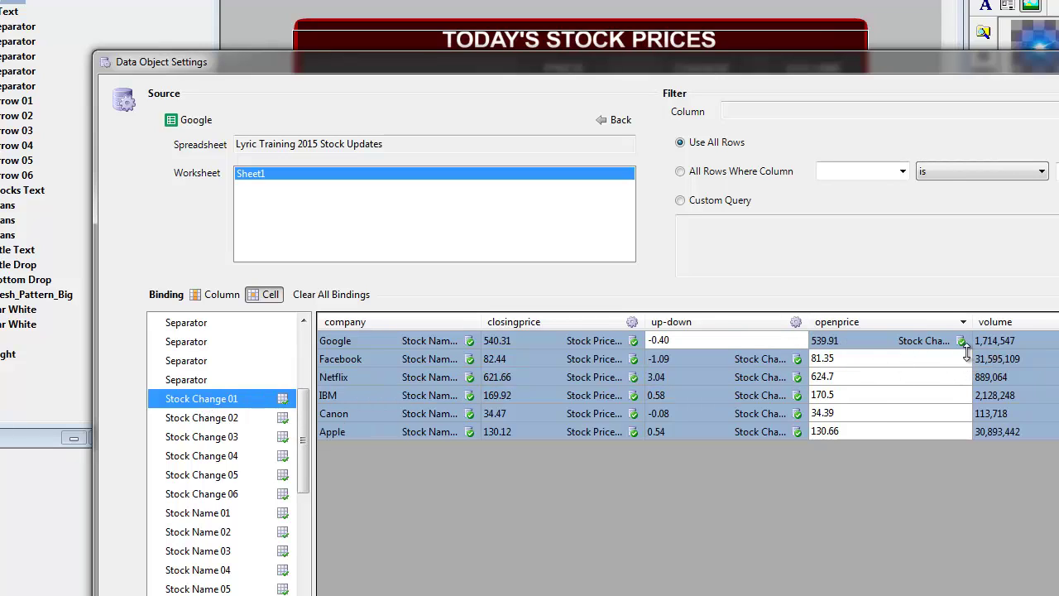
mouse_move(962, 342)
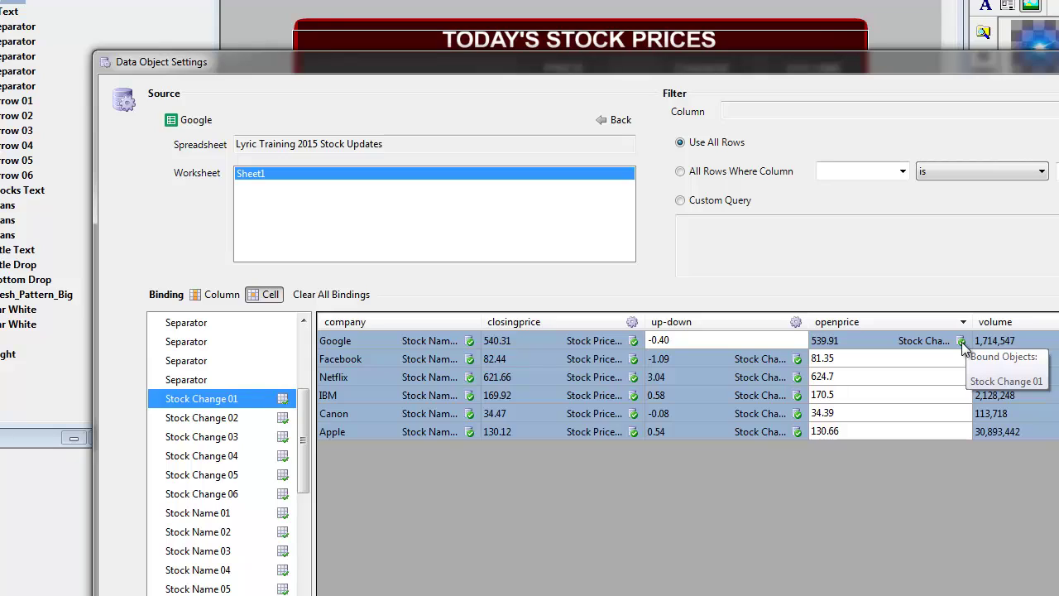
left_click_drag(221, 401, 692, 353)
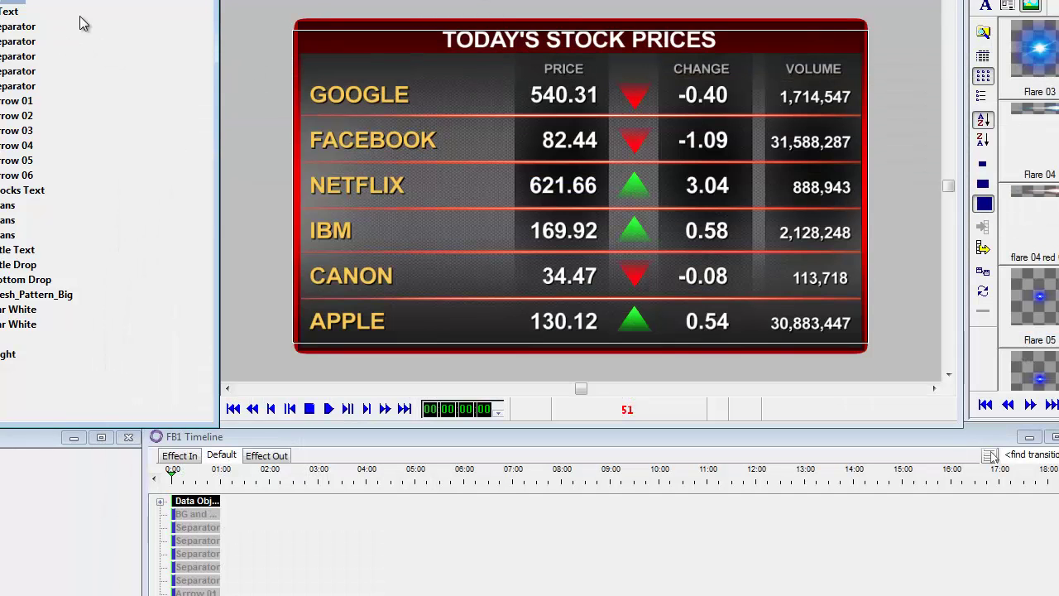
Step: Set the Stocks Text template's Pre-process Data Script to ArrowImage.txt
double_click(24, 190)
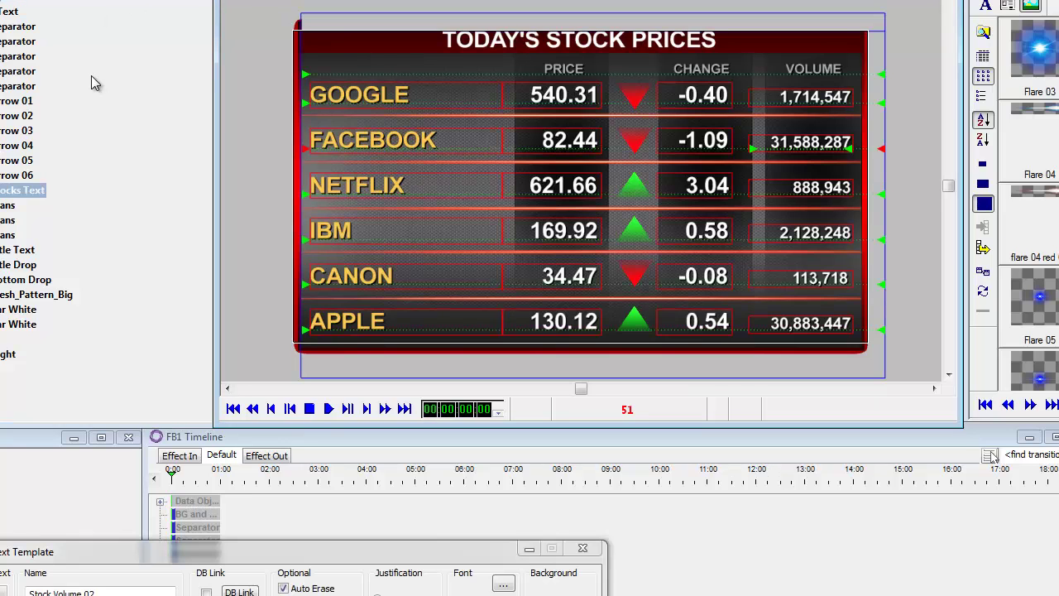
right_click(697, 145)
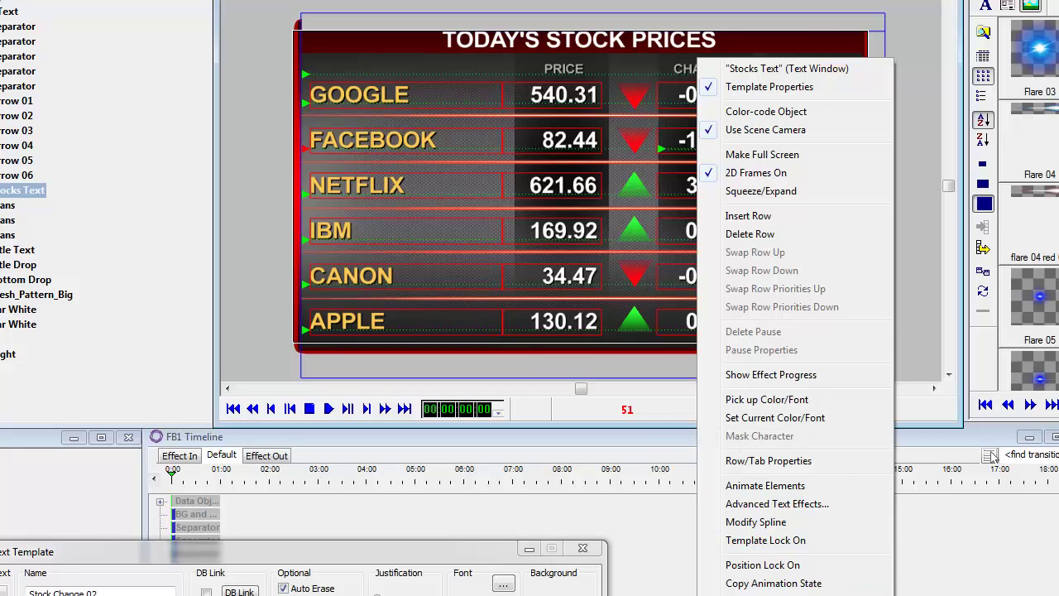
left_click(769, 86)
left_click_drag(811, 258, 965, 257)
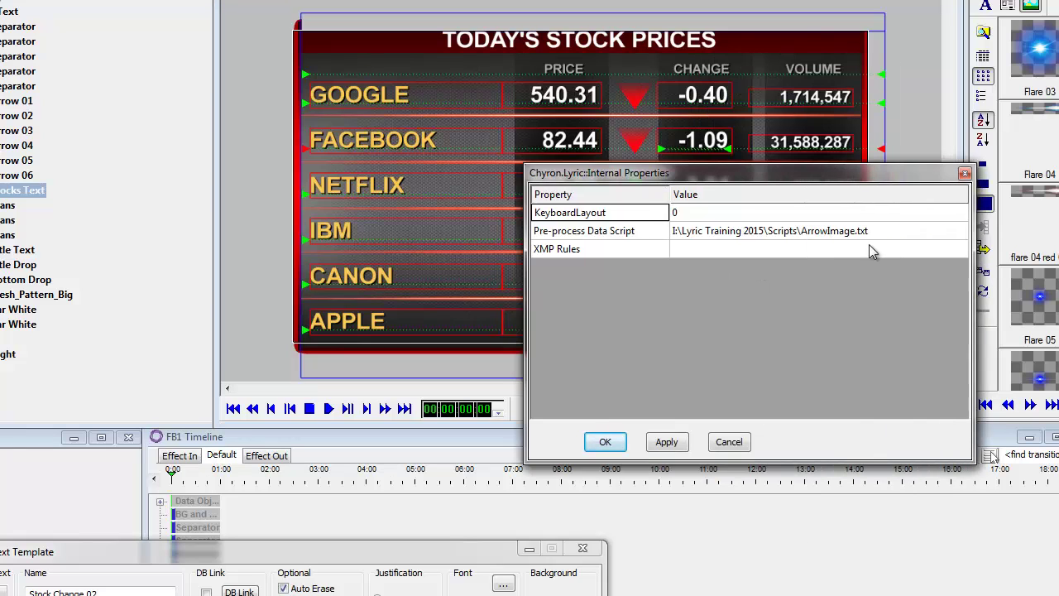
left_click(868, 232)
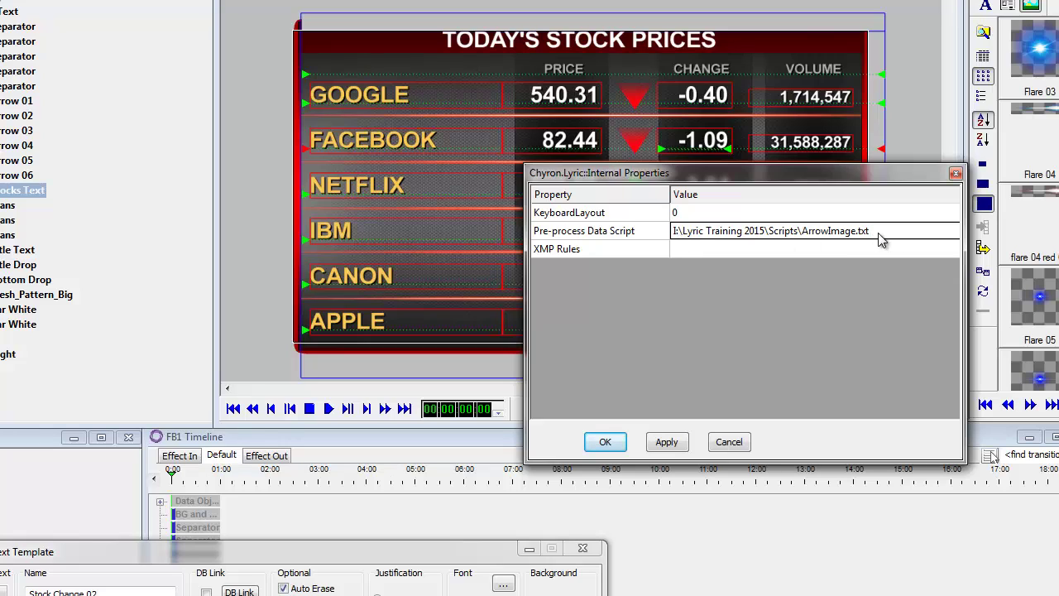
left_click(729, 443)
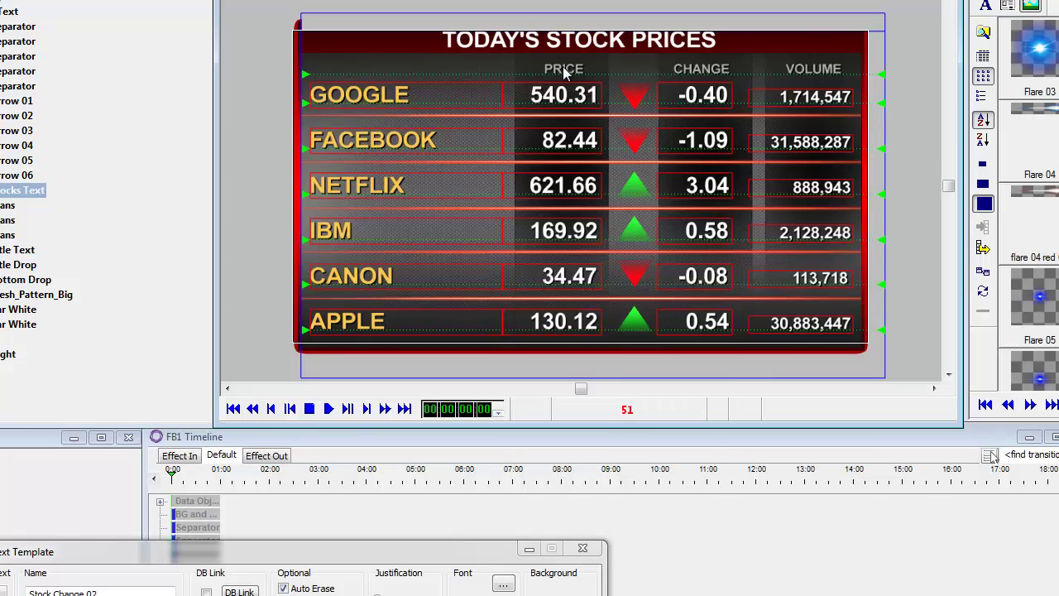
Step: Select the board background and reposition the Frame Buffer 1 output window
left_click(408, 15)
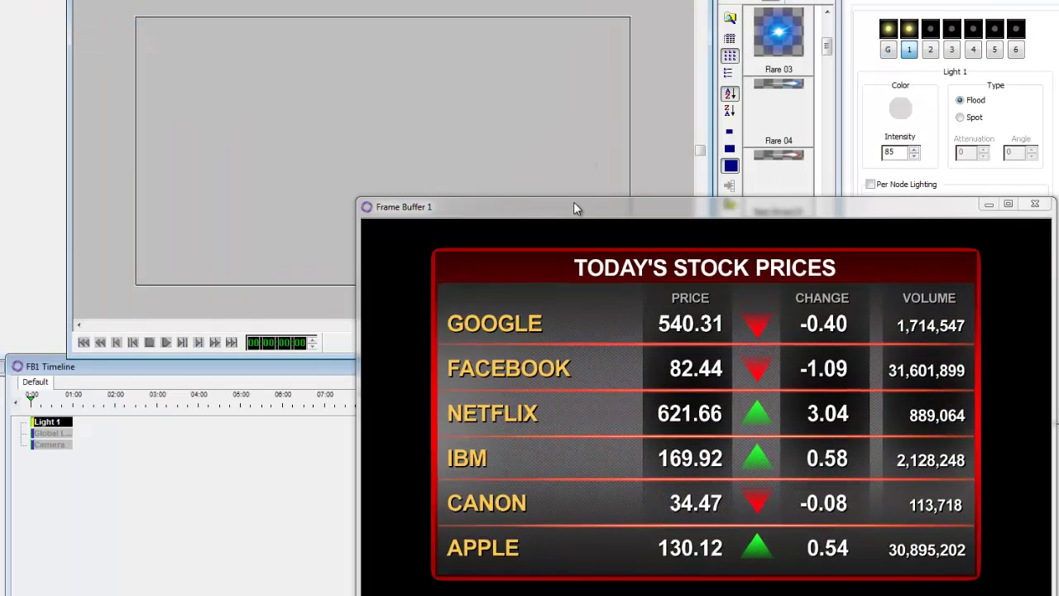
left_click_drag(577, 208, 559, 177)
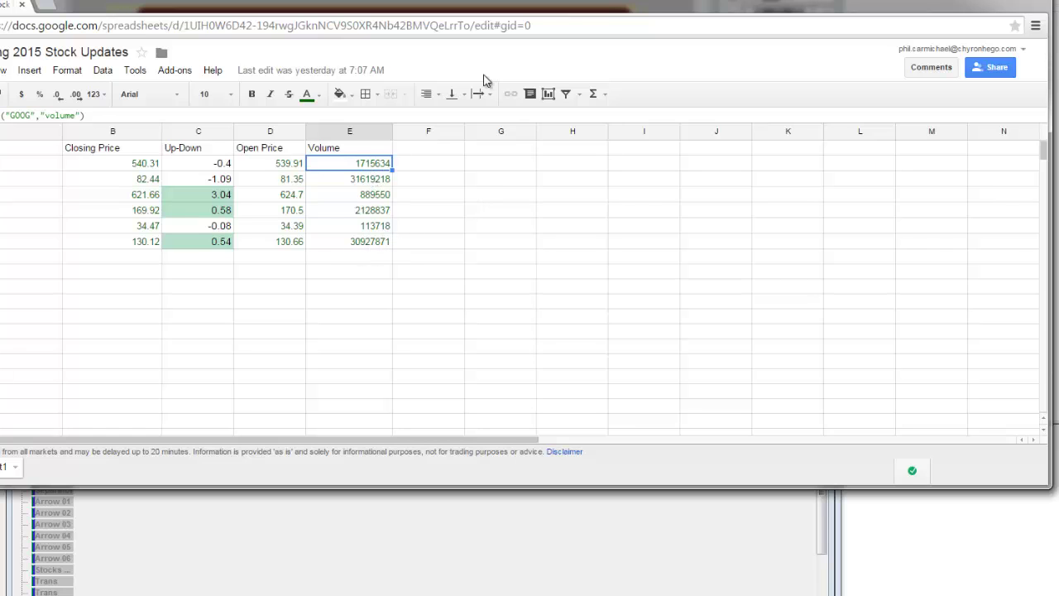
Step: Return from the Google Sheet to the Lyric board showing refreshed volumes
key("alt+Tab")
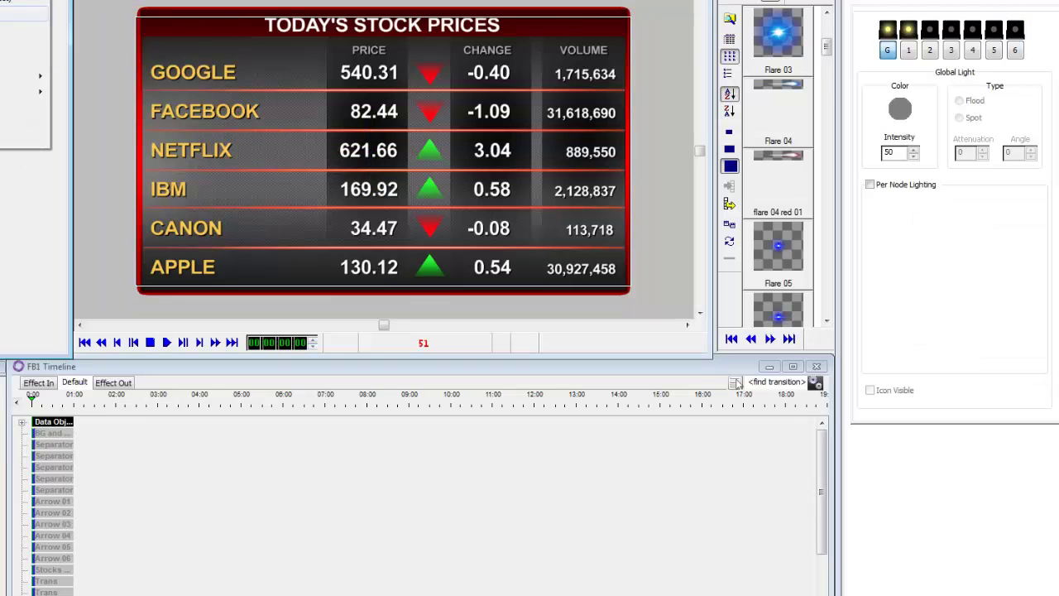
Step: Format the volume column as whole numbers, 0 decimals, with thousands separators
left_click(24, 15)
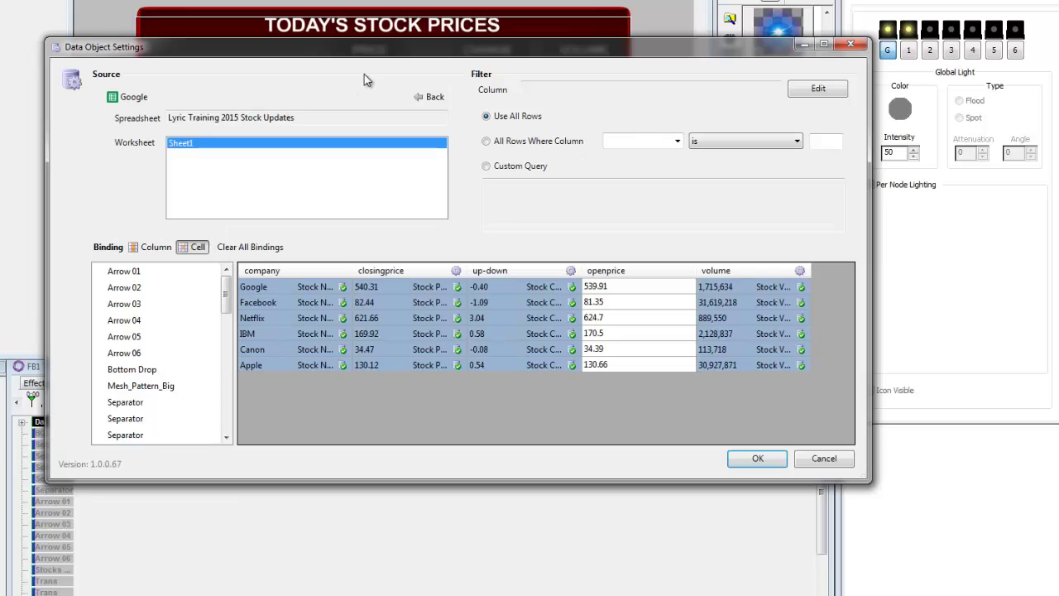
left_click(802, 270)
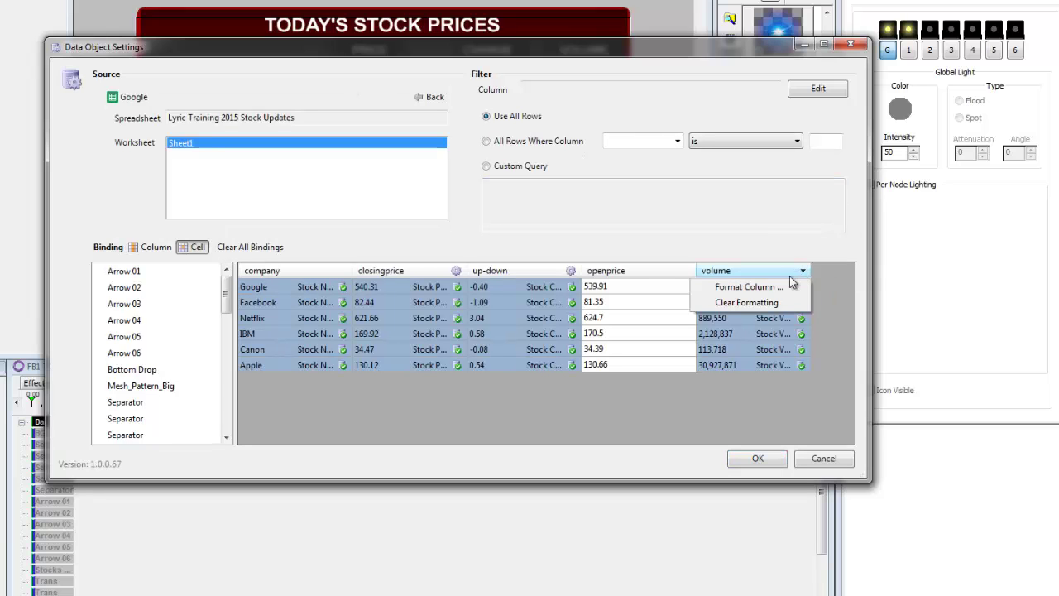
left_click(783, 286)
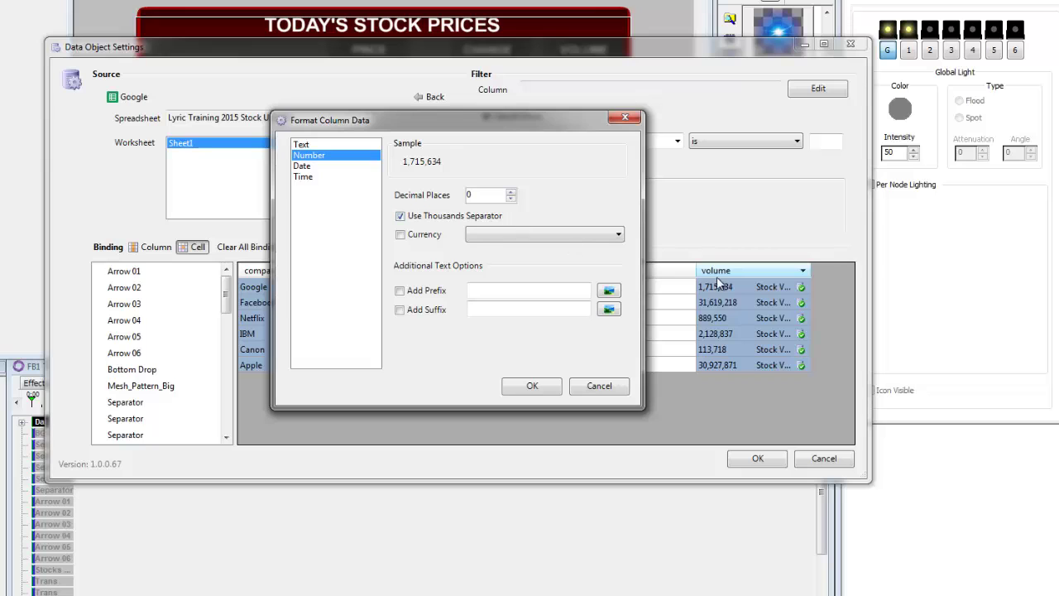
left_click(532, 386)
Step: Open the closingprice column format settings and cancel without changing them
left_click(460, 270)
left_click(419, 288)
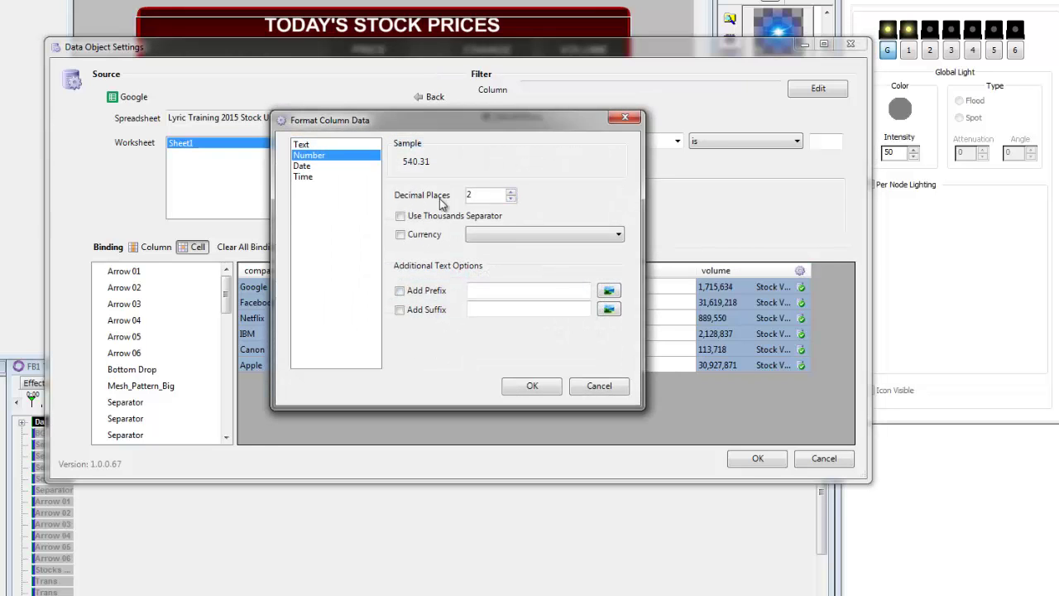
left_click_drag(436, 122, 617, 320)
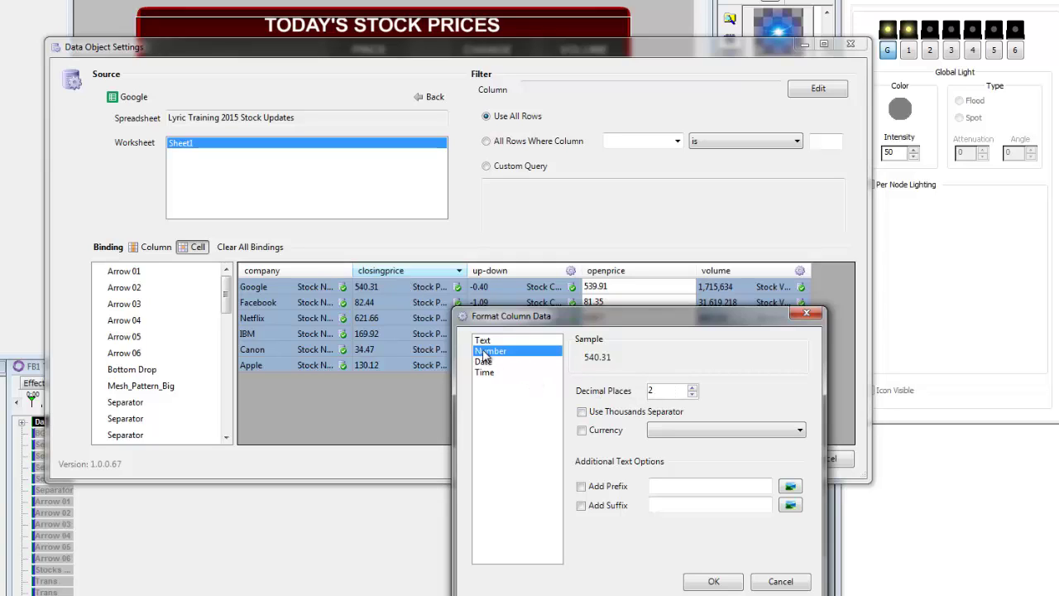
left_click(780, 581)
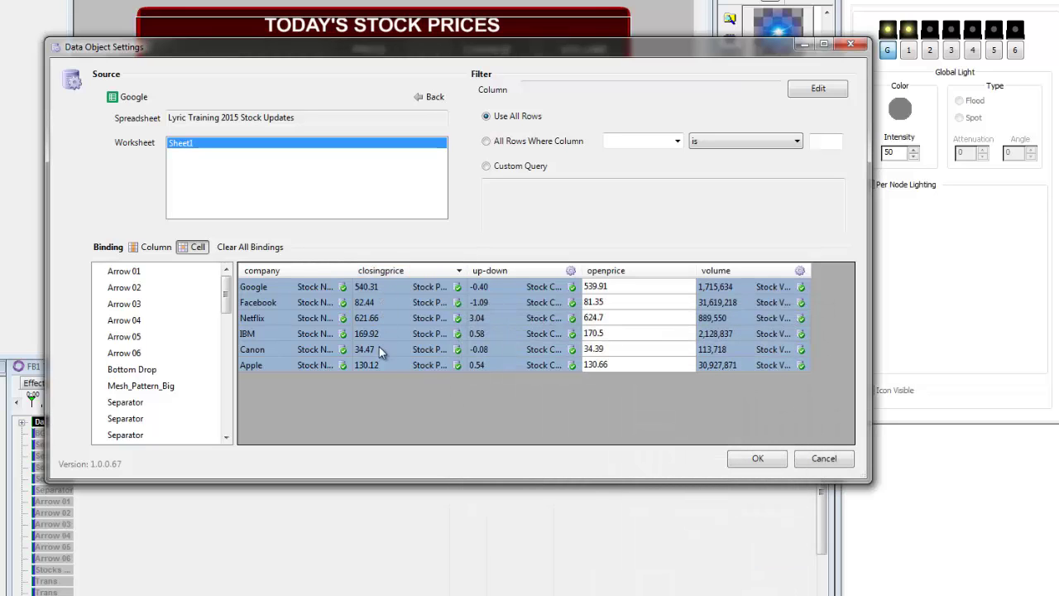